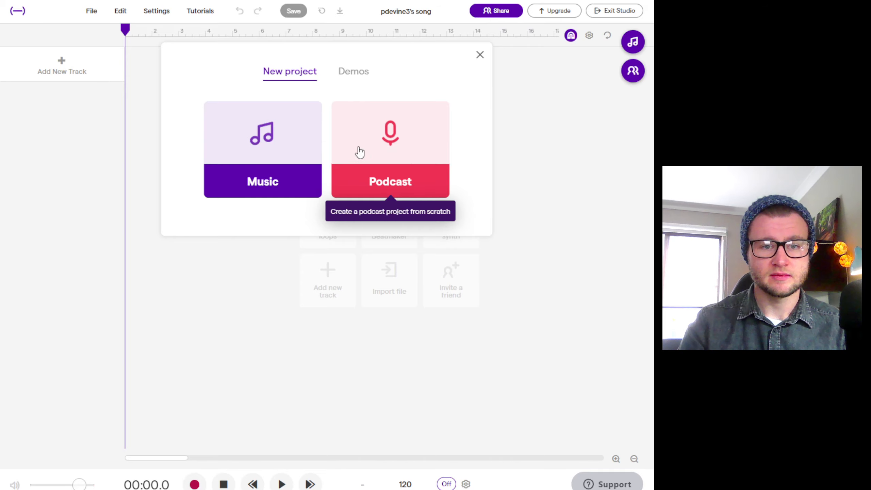
# Step: Create a new music project and add a Voice & microphones track
pyautogui.click(261, 130)
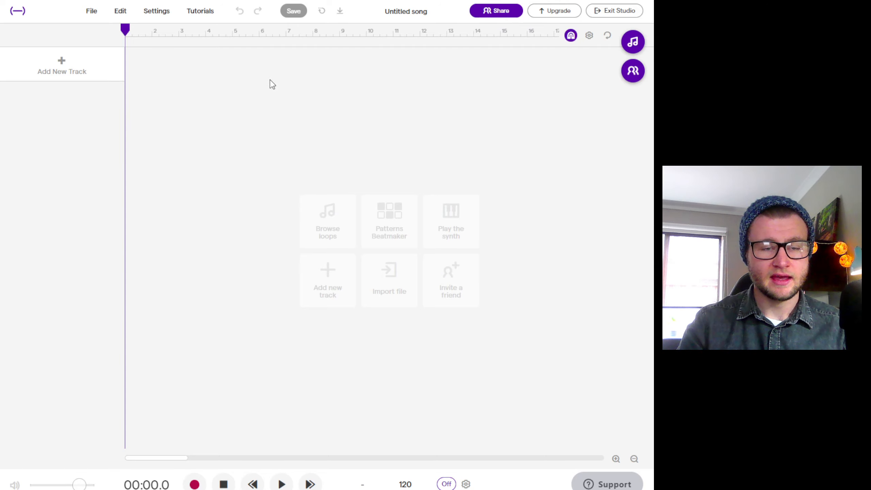
pyautogui.click(65, 68)
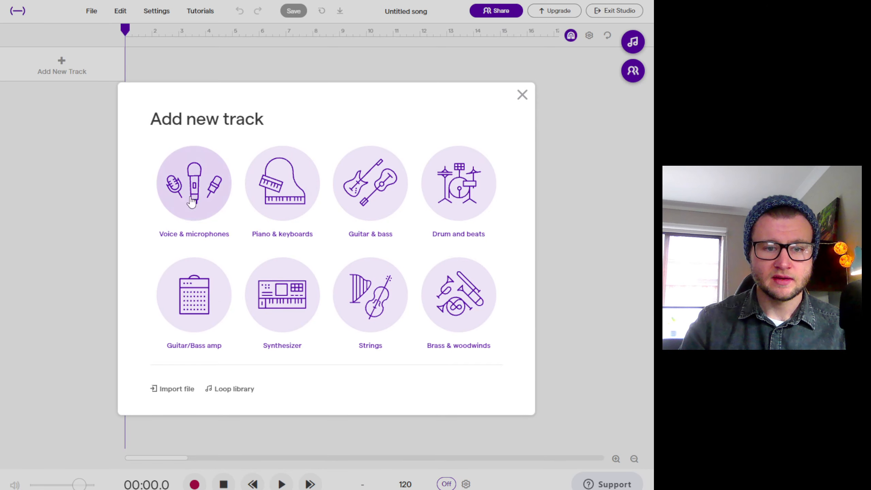
pyautogui.moveTo(194, 171)
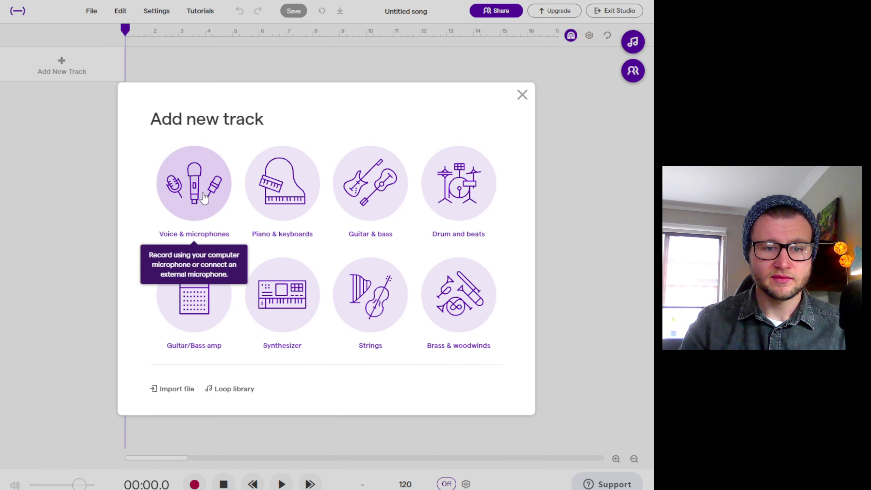
pyautogui.click(204, 199)
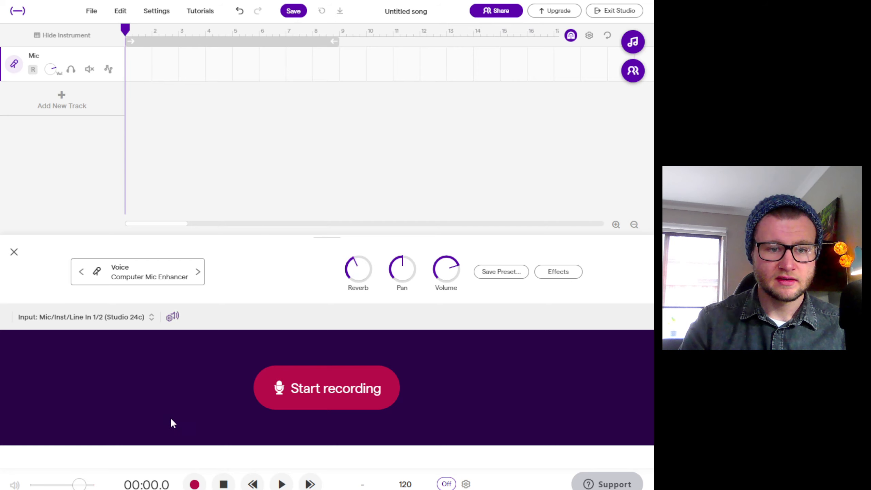
# Step: Set the mic track's input to Microphone (Realtek(R) Audio), record a voice clip about 6 seconds long and return the playhead to the start
pyautogui.click(148, 318)
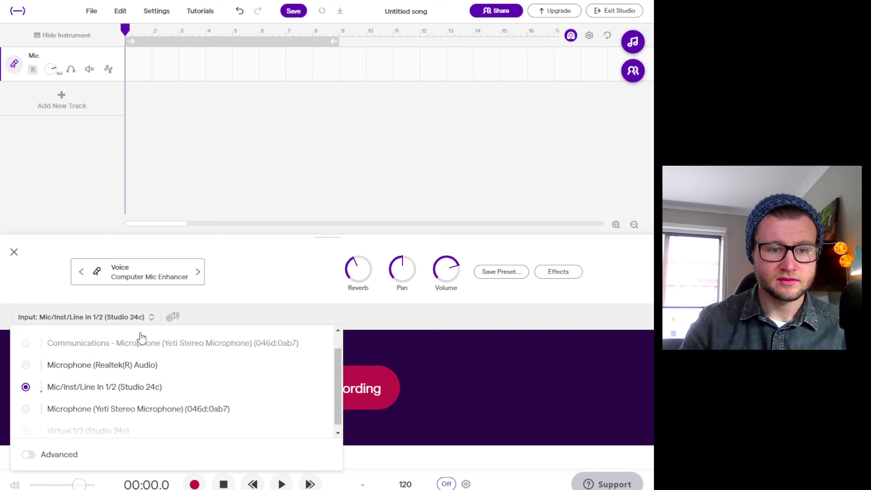
pyautogui.click(121, 365)
pyautogui.click(293, 386)
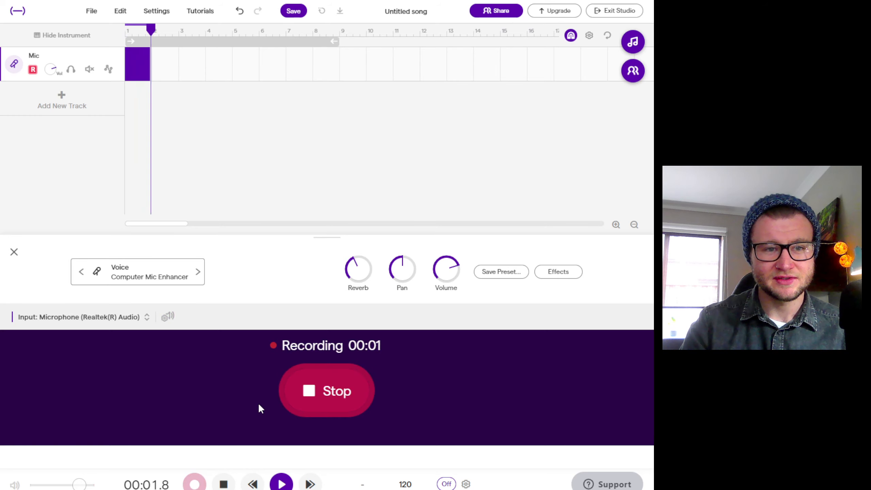
pyautogui.click(325, 410)
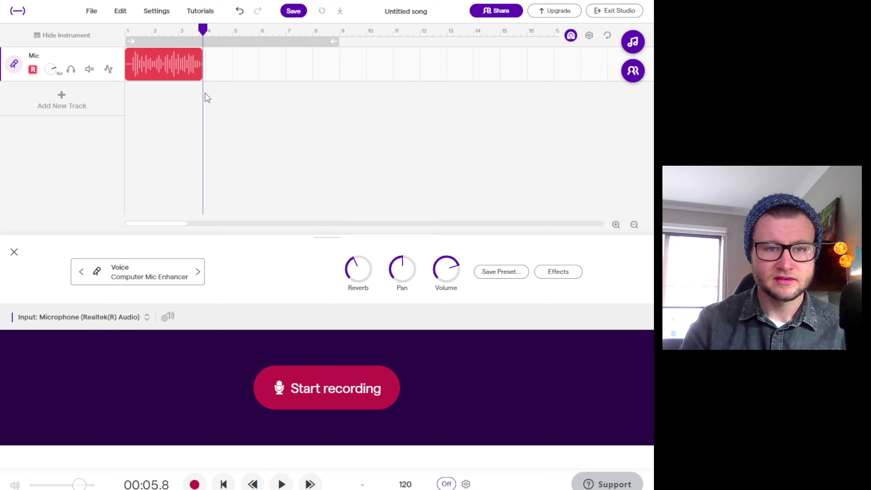
pyautogui.moveTo(203, 27); pyautogui.dragTo(120, 33)
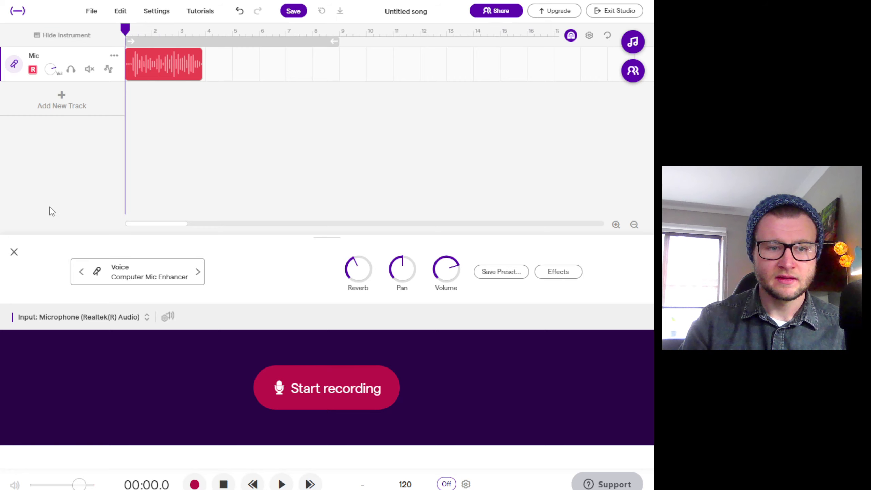
pyautogui.click(14, 251)
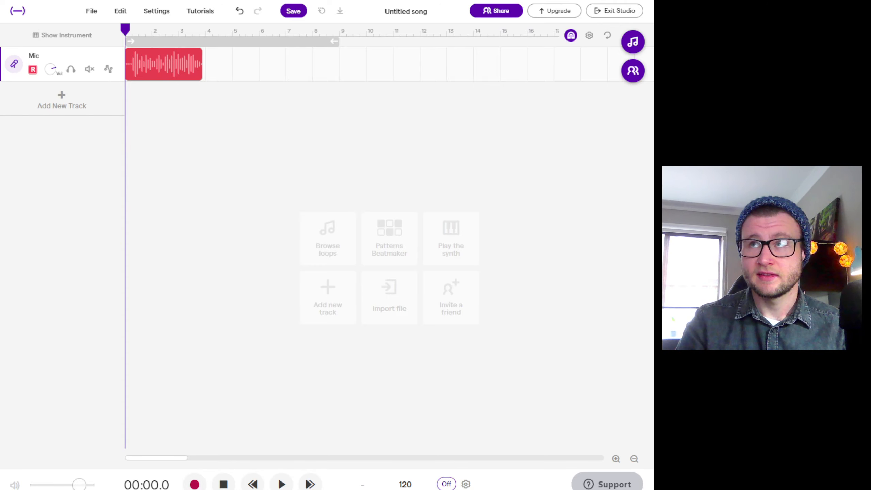
# Step: Import the Pink Floyd bass track "Money" audio file onto a new track just after bar 4 and trim its end to about bar 18
pyautogui.moveTo(647, 14); pyautogui.dragTo(212, 188)
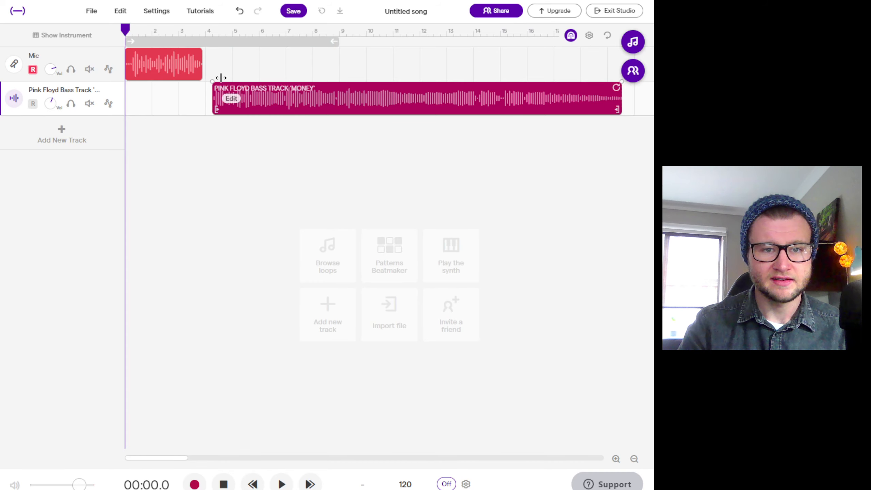
pyautogui.click(211, 41)
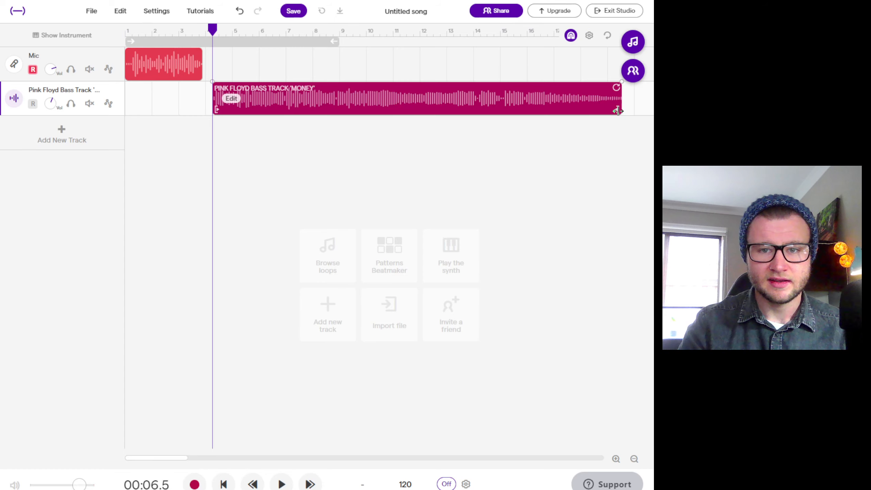
pyautogui.moveTo(617, 111); pyautogui.dragTo(556, 110)
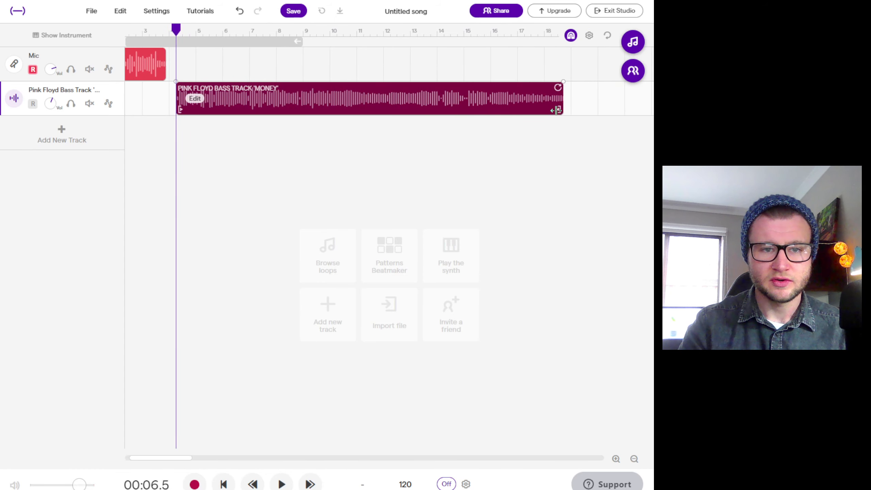
pyautogui.moveTo(191, 456); pyautogui.dragTo(161, 453)
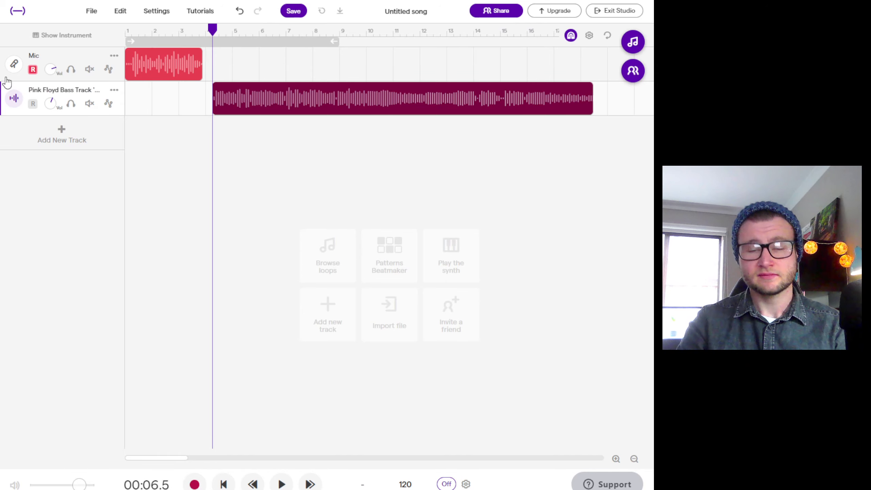
pyautogui.moveTo(181, 77)
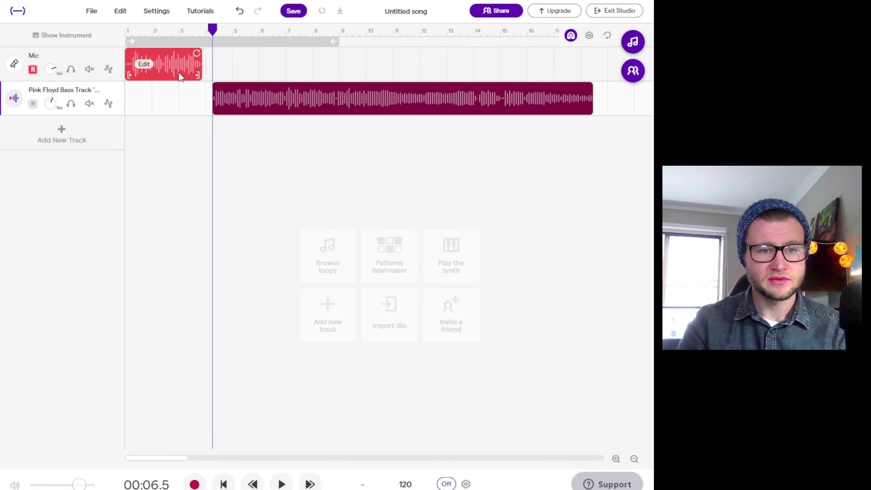
pyautogui.click(60, 141)
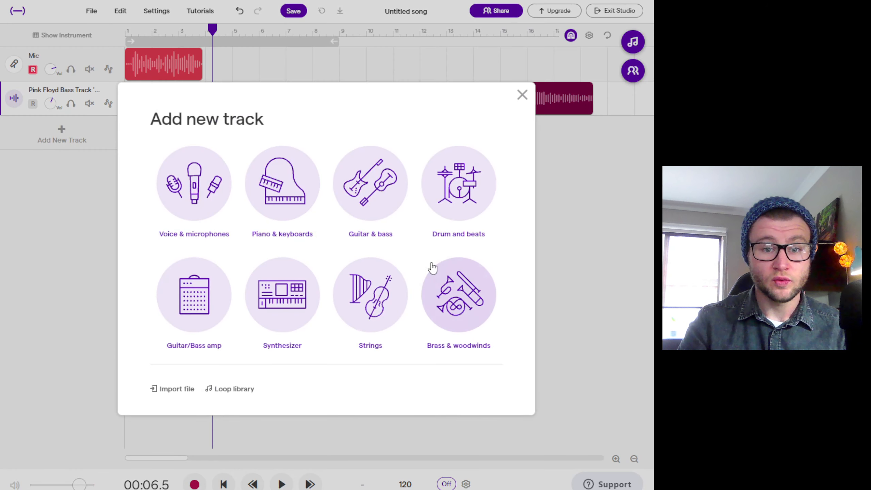
pyautogui.moveTo(432, 268)
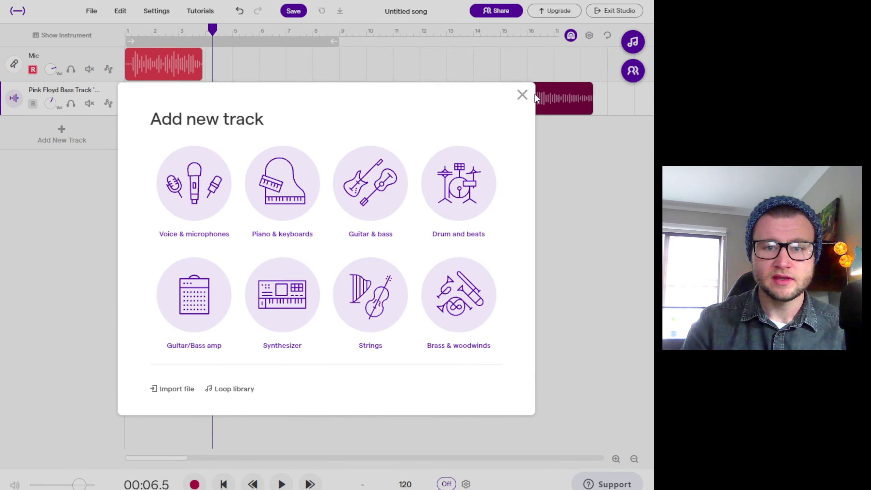
pyautogui.click(529, 96)
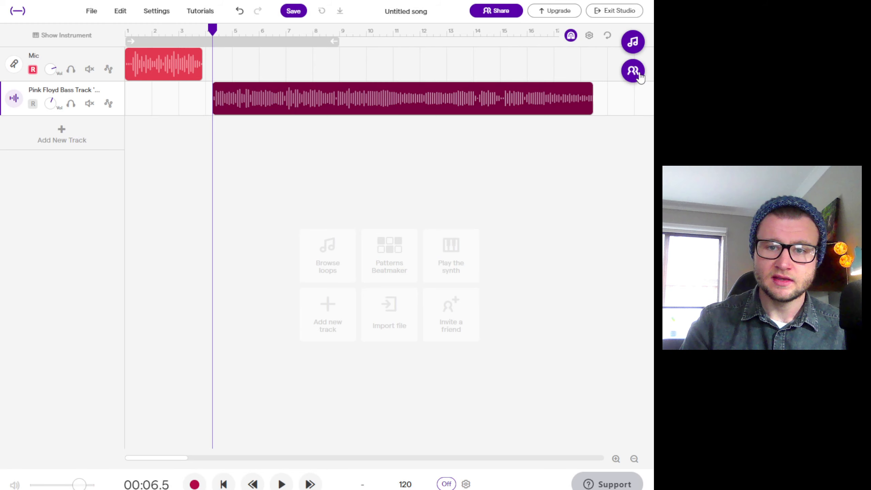
# Step: From the Originals loops, add Murmur - Tactic (Hi Hat) at the start of a new track and Murmur - Zoltan (Songstarter) near bar 11 on it
pyautogui.click(633, 46)
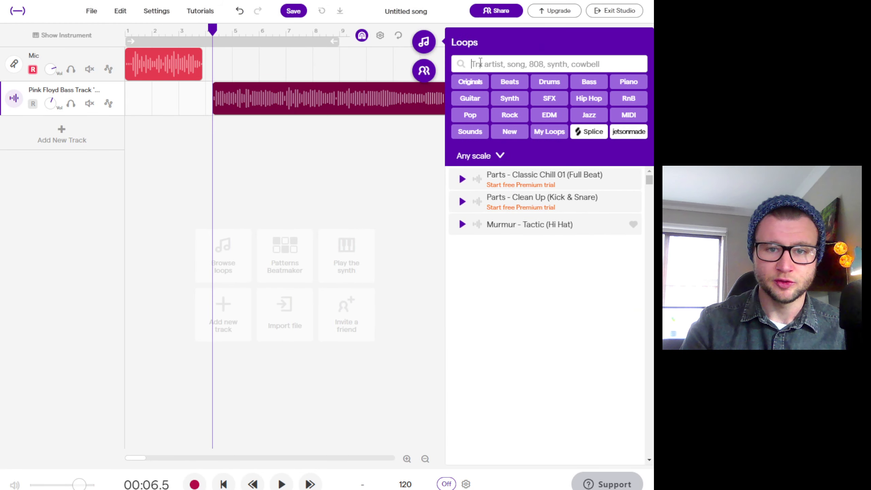
pyautogui.click(484, 84)
pyautogui.click(555, 244)
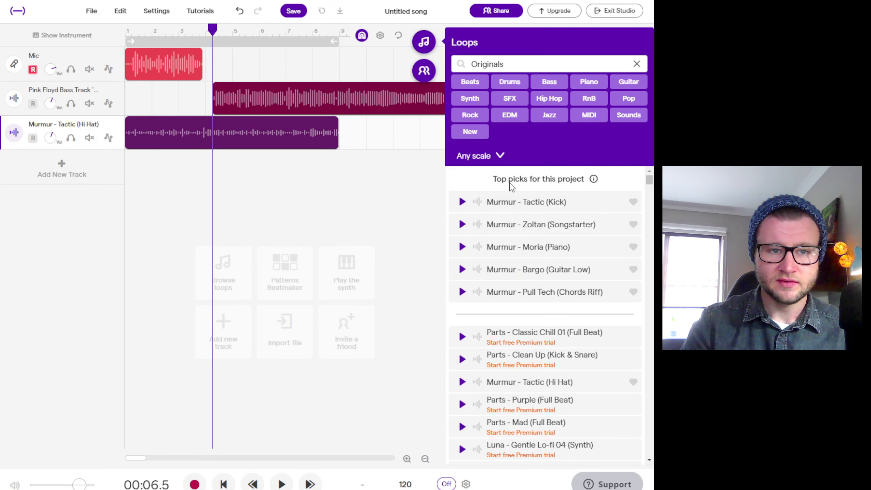
pyautogui.moveTo(171, 123)
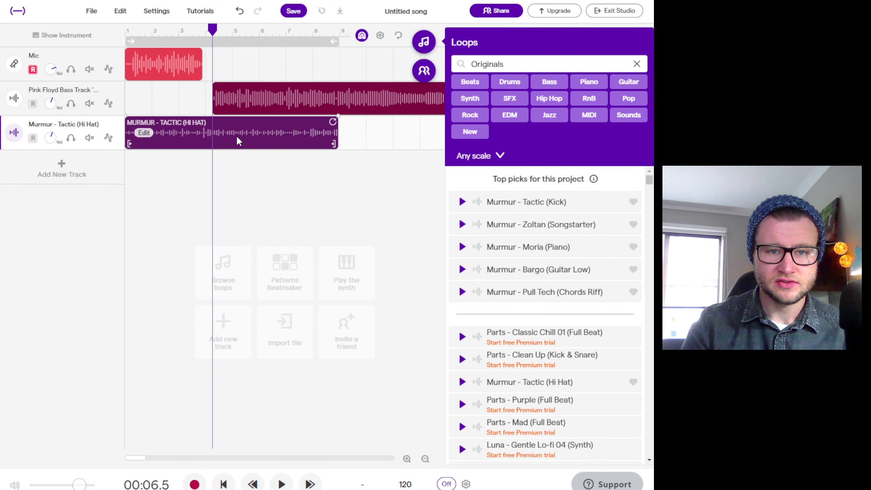
pyautogui.moveTo(140, 458); pyautogui.dragTo(145, 459)
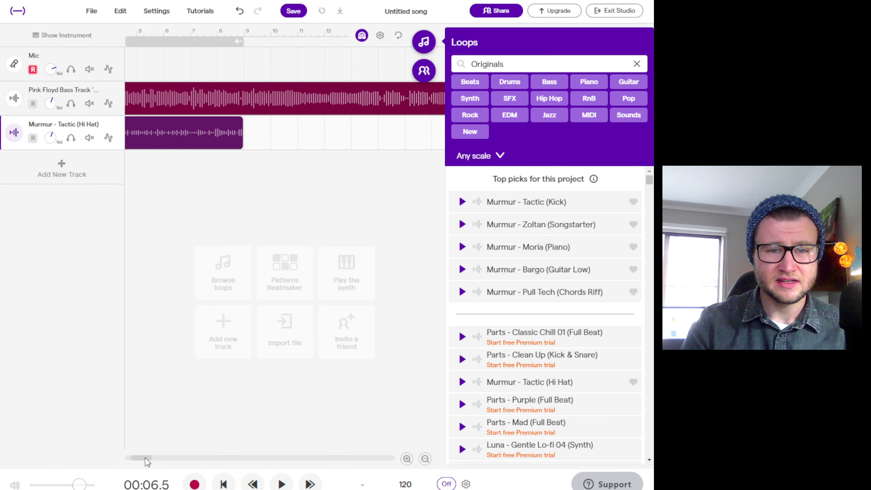
pyautogui.moveTo(531, 238); pyautogui.dragTo(311, 128)
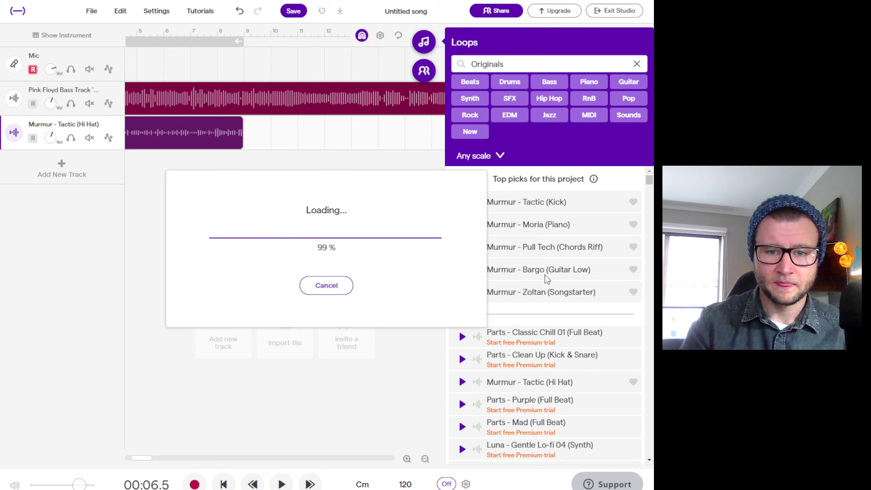
# Step: Browse the Originals loops filtered by Hip Hop, Bass, Synth and MIDI, clear the filters and close the loop library
pyautogui.scroll(-1, 563, 349)
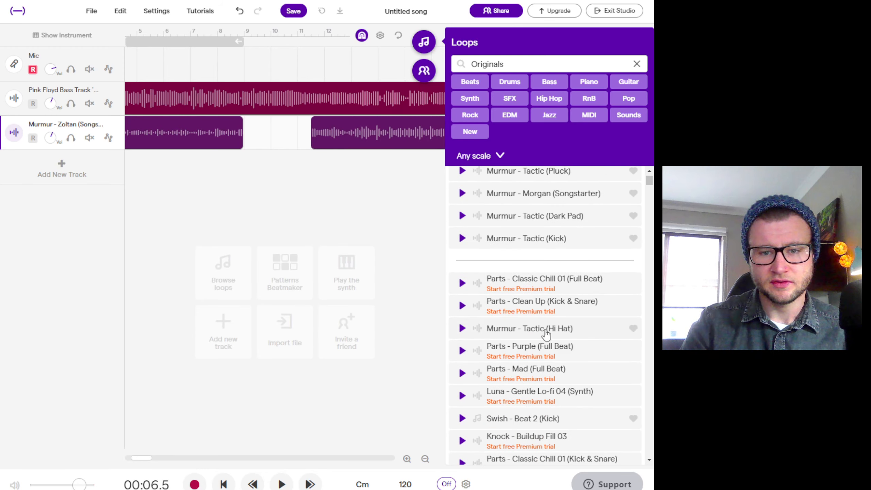
pyautogui.scroll(-1, 563, 334)
pyautogui.scroll(2, 568, 360)
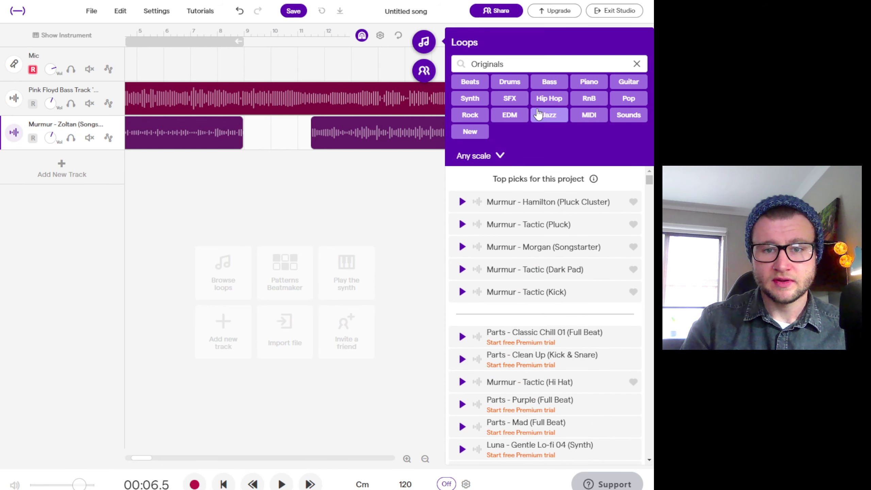
pyautogui.click(553, 99)
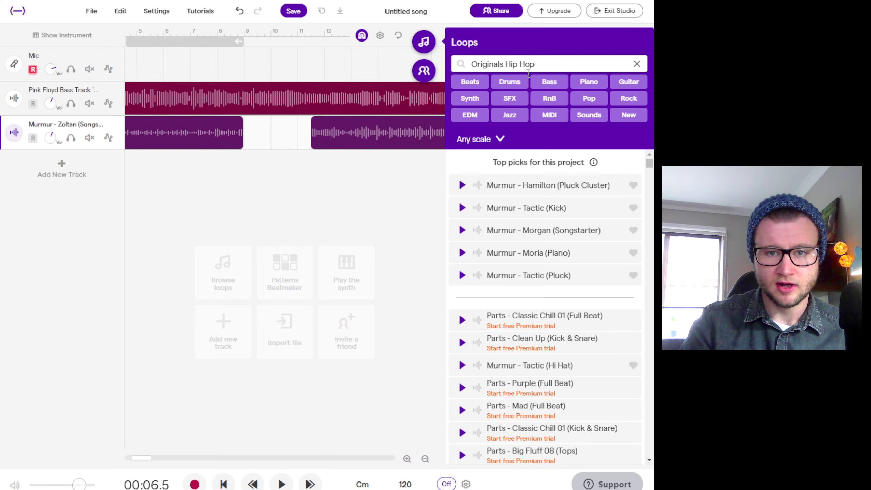
pyautogui.click(562, 84)
pyautogui.write('MIDI')
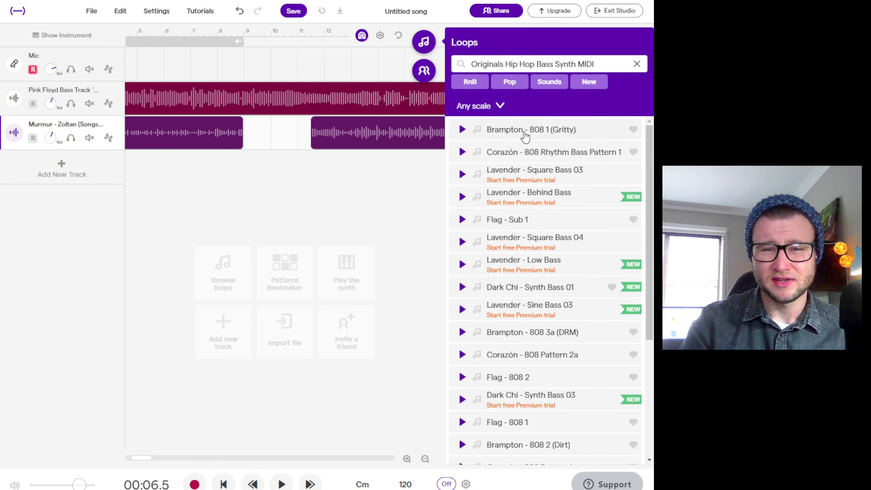
pyautogui.click(637, 65)
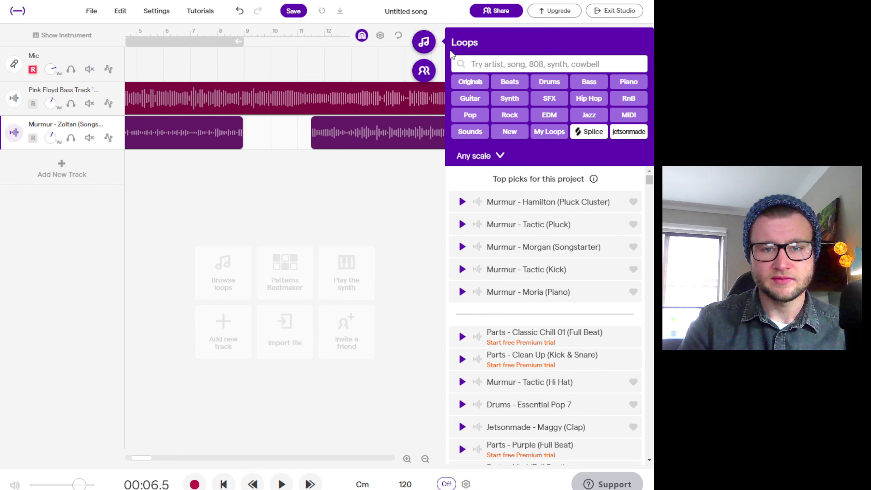
pyautogui.click(431, 48)
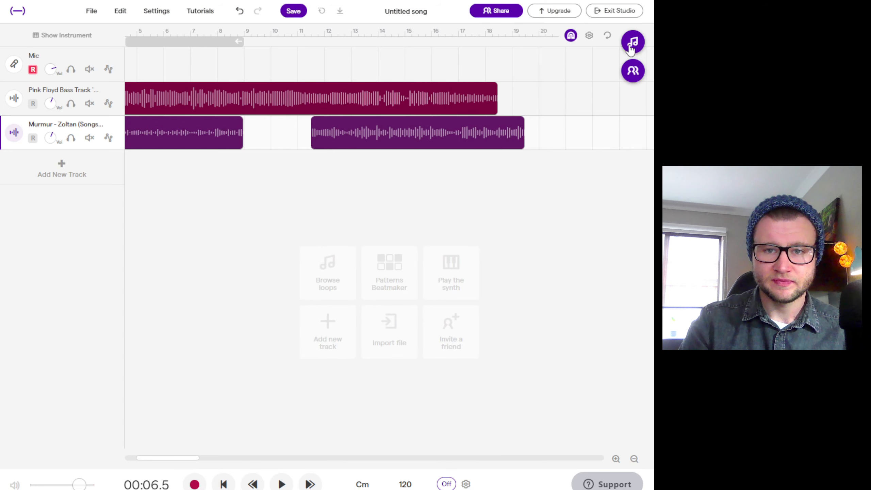
# Step: Examine the project's options for inviting collaborators by name, email or share link, without sending an invitation
pyautogui.click(633, 72)
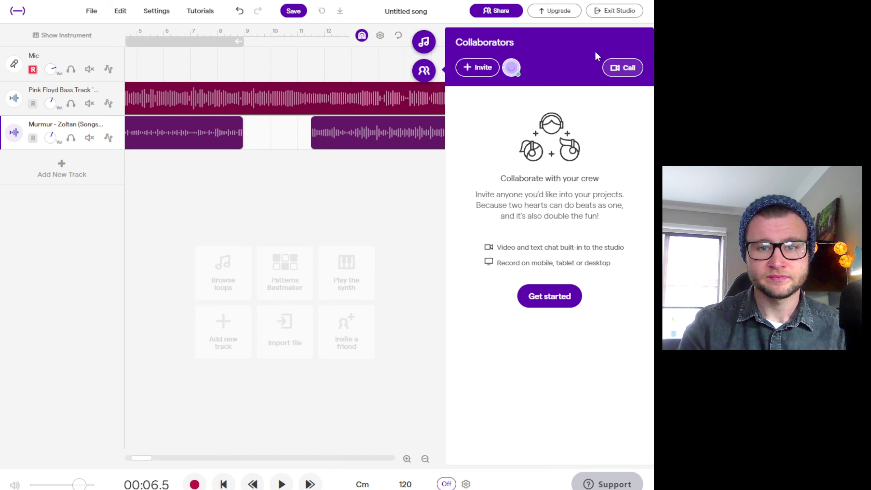
pyautogui.click(477, 68)
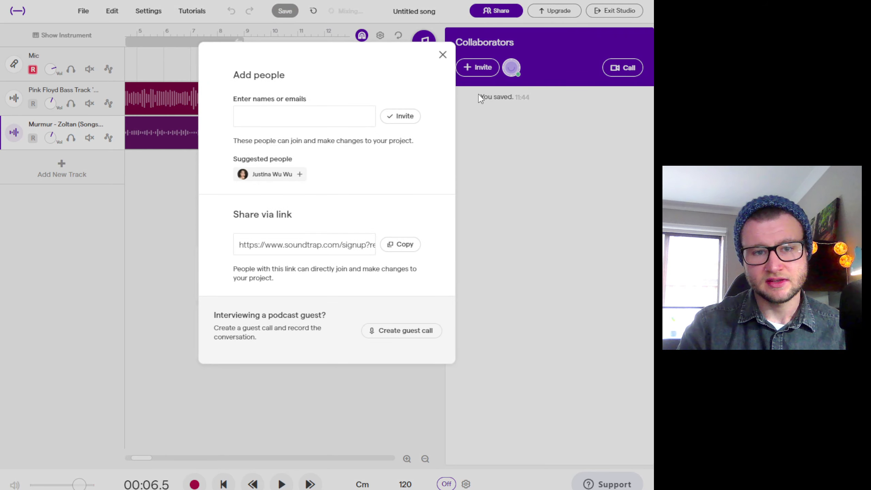
pyautogui.click(315, 113)
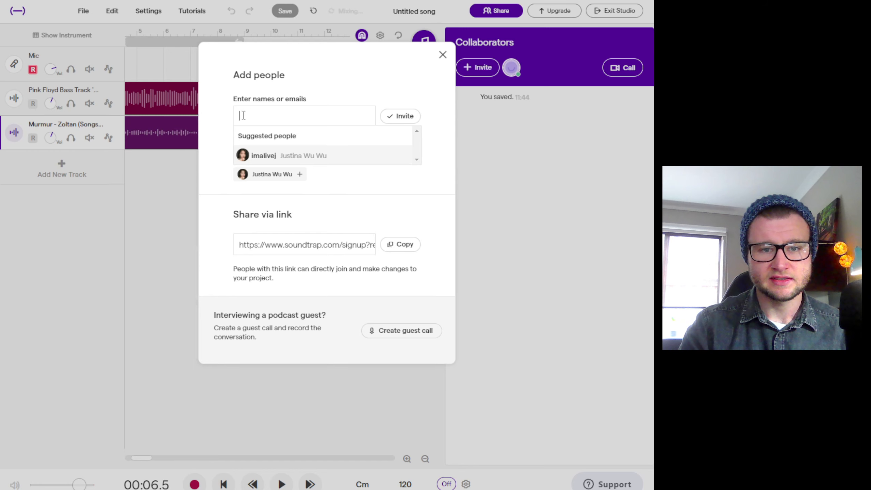
pyautogui.click(442, 55)
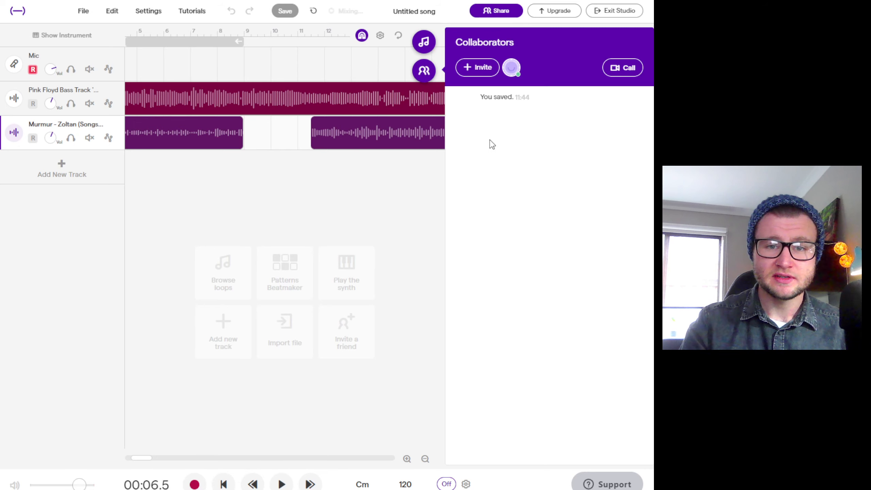
pyautogui.click(424, 70)
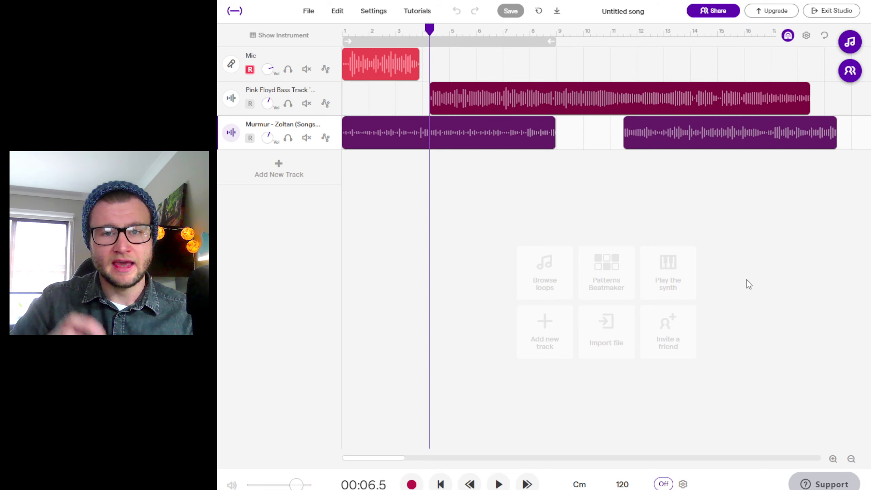
# Step: Split the Mic recording just before beat 2.3, at about 2.8 seconds, where a new burst of the waveform starts
pyautogui.moveTo(368, 54)
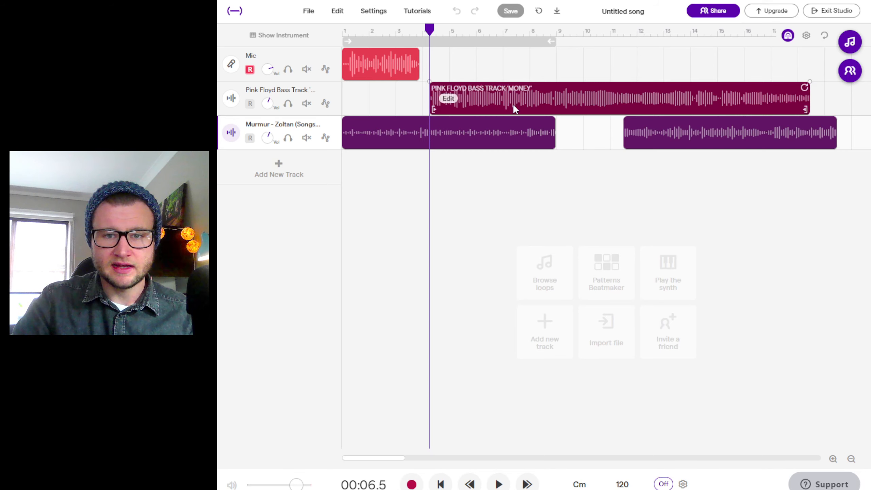
pyautogui.click(833, 459)
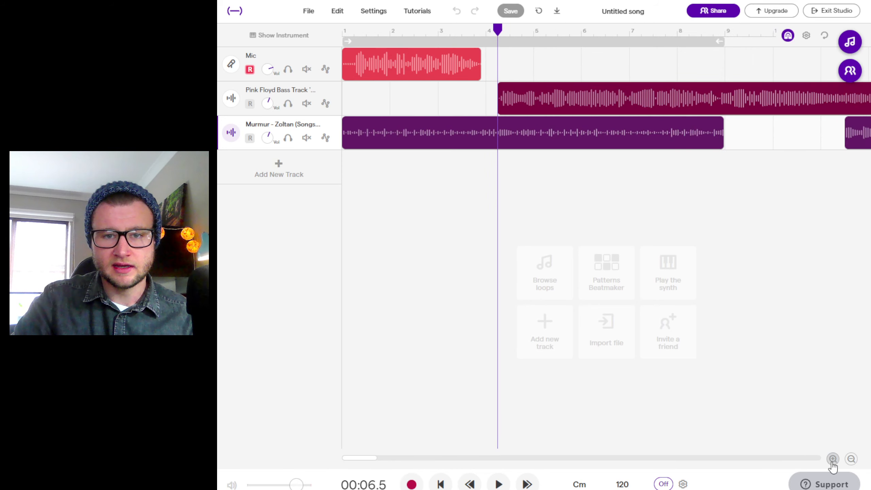
pyautogui.click(833, 459)
pyautogui.click(833, 459)
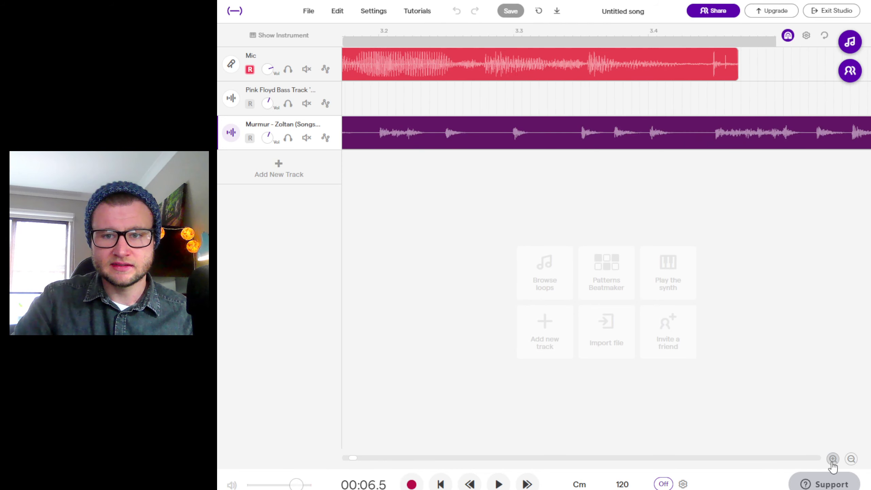
pyautogui.moveTo(358, 461); pyautogui.dragTo(356, 461)
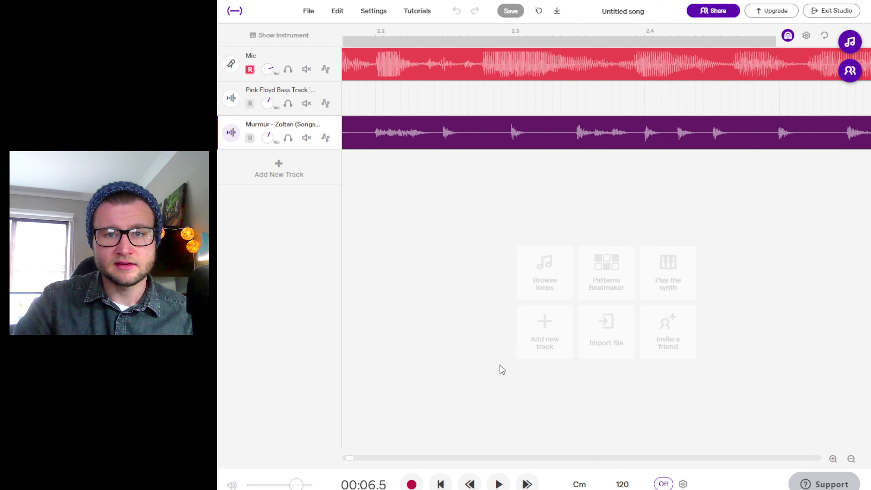
pyautogui.click(484, 32)
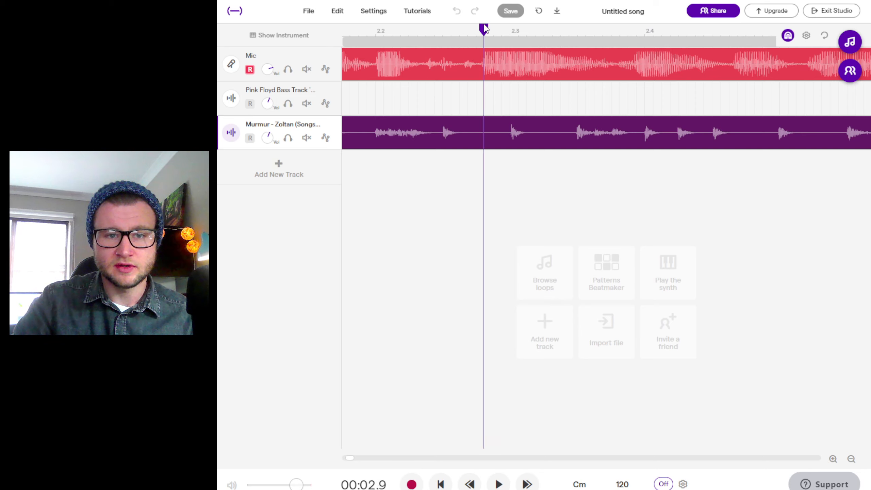
pyautogui.click(487, 32)
pyautogui.moveTo(488, 31)
pyautogui.mouseDown()
pyautogui.moveTo(510, 31)
pyautogui.moveTo(485, 32)
pyautogui.mouseUp()
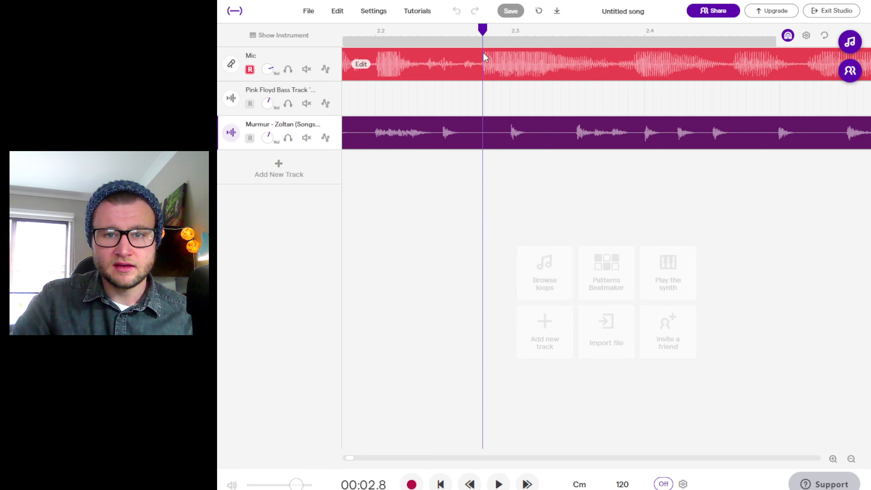
pyautogui.click(483, 62)
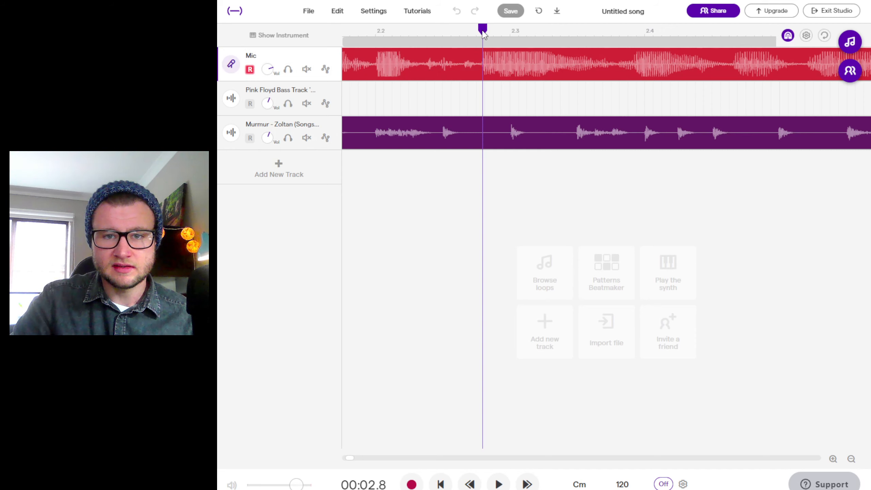
pyautogui.click(544, 32)
pyautogui.moveTo(482, 32); pyautogui.dragTo(481, 32)
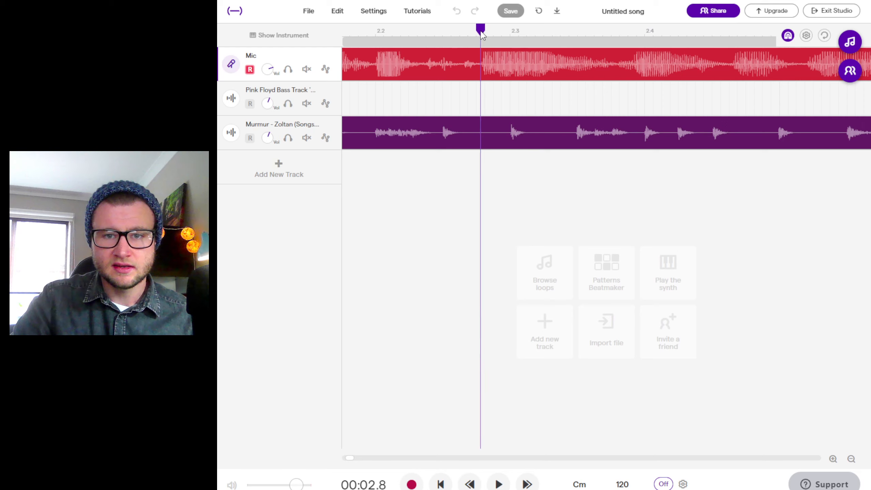
pyautogui.moveTo(485, 61)
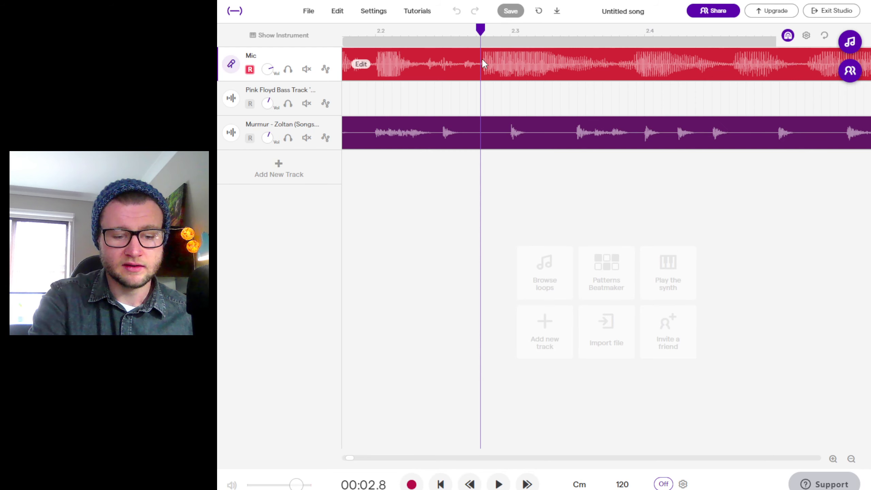
pyautogui.hotkey('ctrl', 'e')
# Step: Split the Mic recording again at about 3.3 seconds and delete the piece between the two cuts
pyautogui.moveTo(482, 37); pyautogui.dragTo(619, 37)
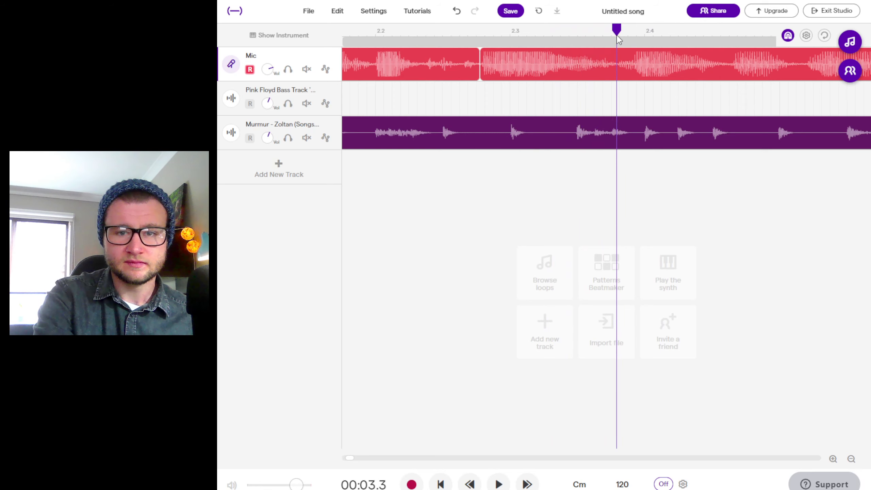
pyautogui.click(618, 63)
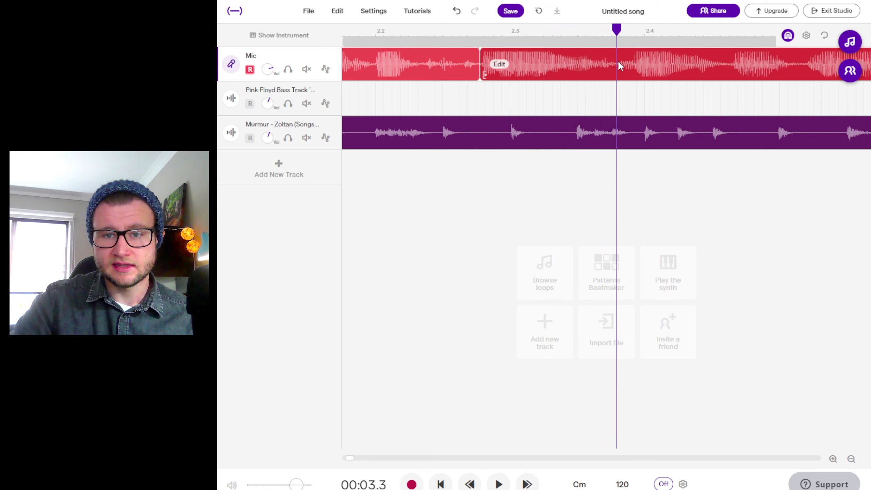
pyautogui.hotkey('ctrl', 'e')
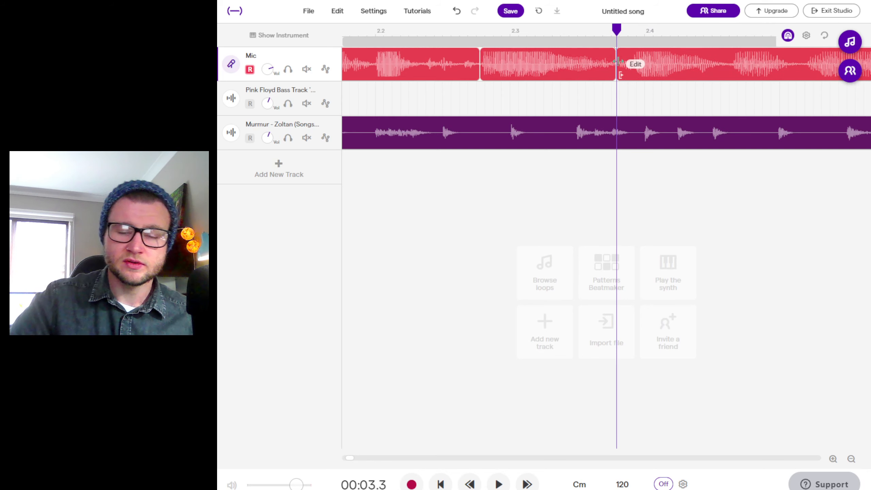
pyautogui.click(587, 58)
pyautogui.press('Delete')
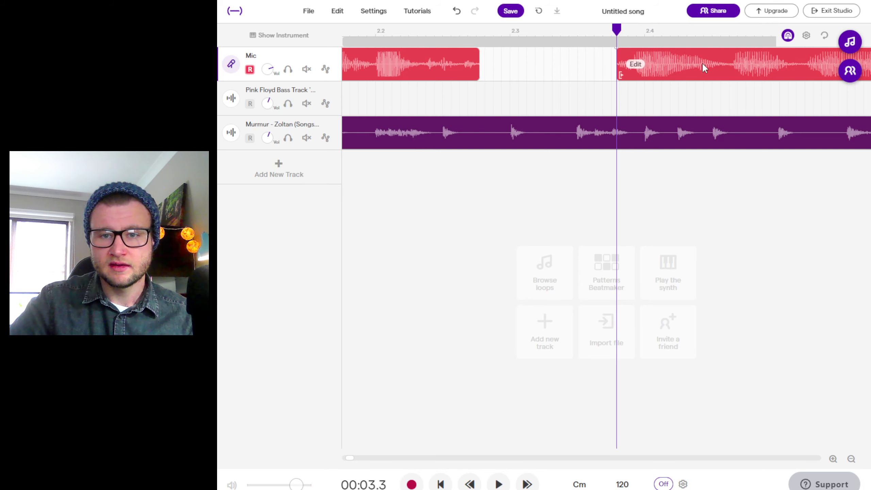
# Step: Try closing the gap by moving the later Mic region against the earlier one, and move it back to about 3.3 seconds
pyautogui.moveTo(716, 66); pyautogui.dragTo(582, 69)
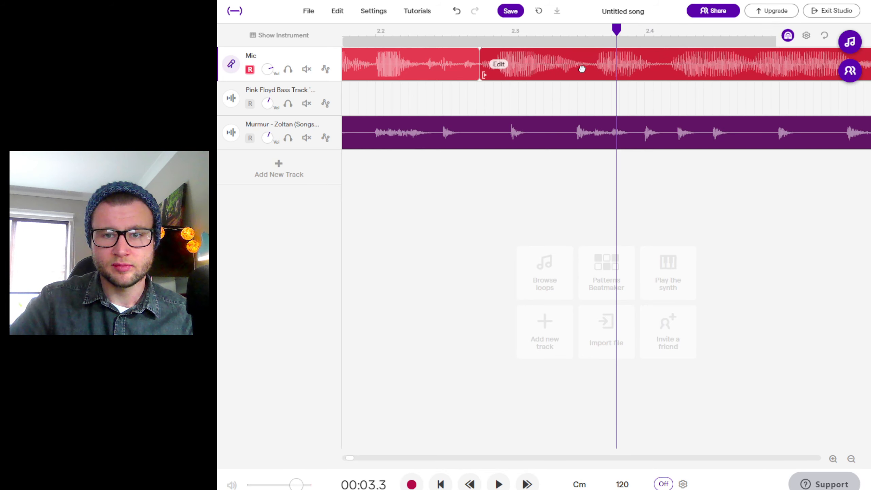
pyautogui.moveTo(582, 70); pyautogui.dragTo(716, 74)
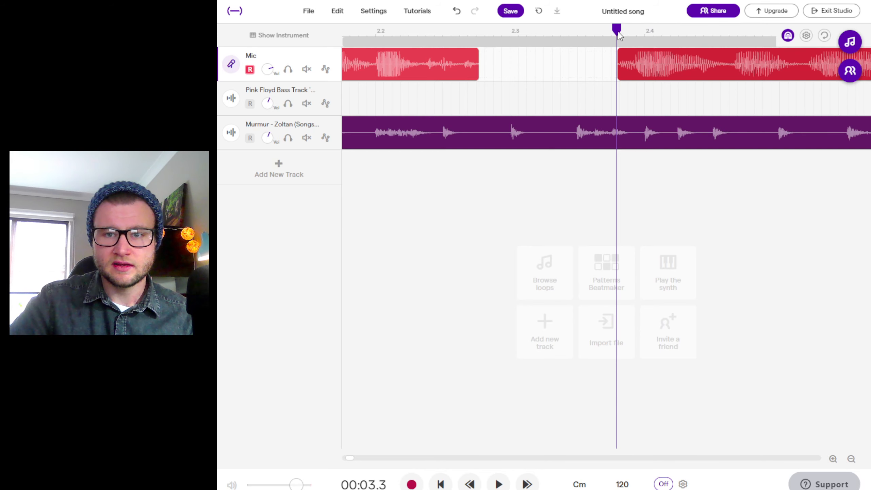
# Step: Split the later Mic region at about 3.8 seconds and again at about 4.0 seconds to isolate a short piece
pyautogui.moveTo(617, 30); pyautogui.dragTo(649, 55)
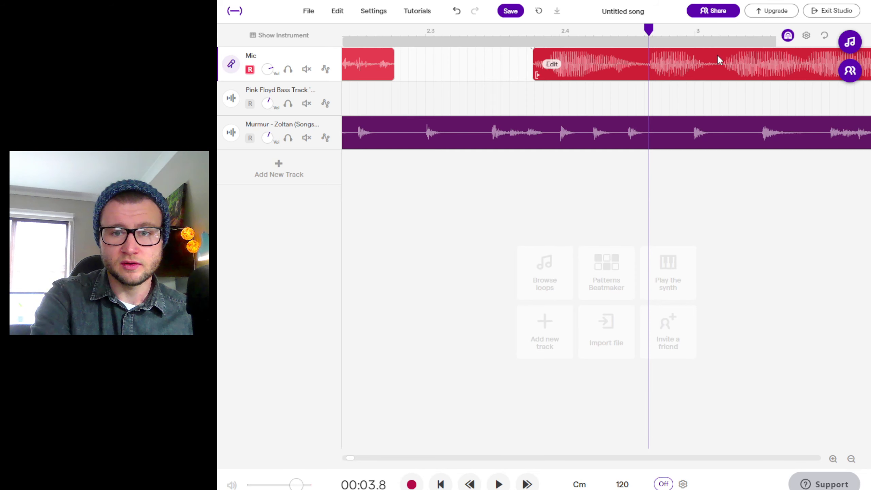
pyautogui.hotkey('ctrl', 'e')
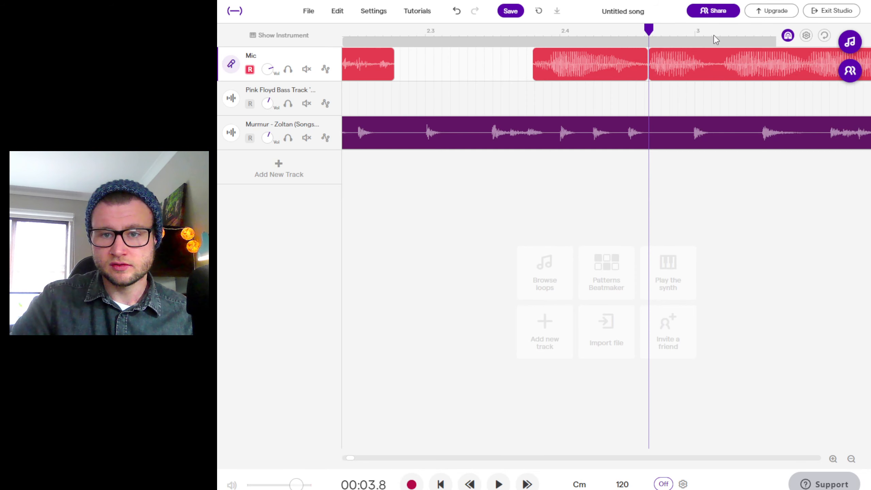
pyautogui.click(714, 37)
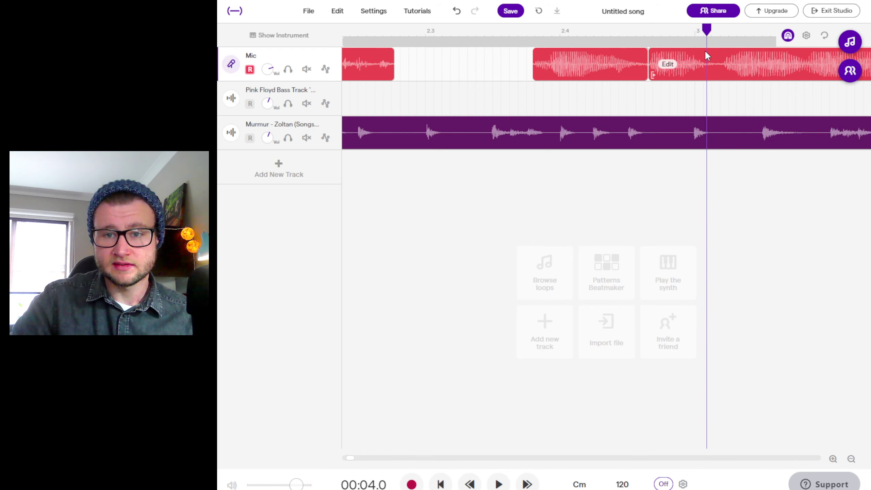
pyautogui.click(706, 53)
pyautogui.hotkey('ctrl', 'e')
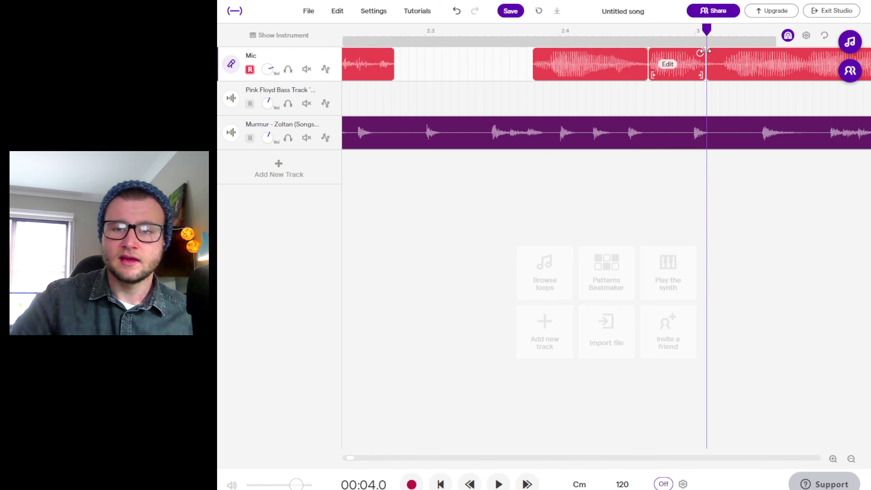
# Step: Copy the short isolated Mic region and paste it into the gap at about 2.9 seconds
pyautogui.rightClick(691, 65)
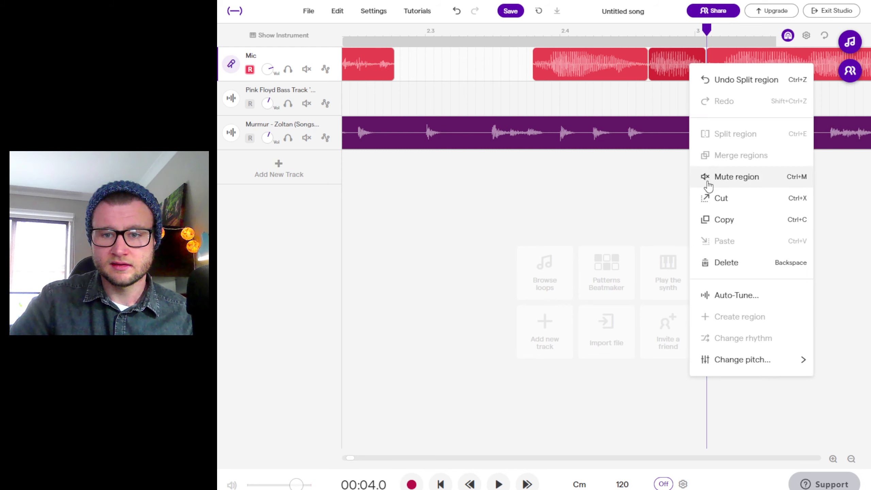
pyautogui.click(722, 220)
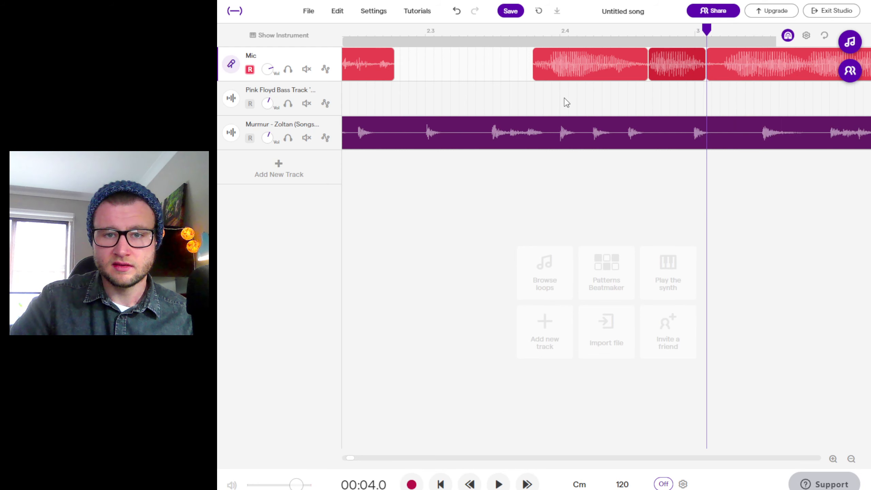
pyautogui.click(400, 31)
pyautogui.rightClick(401, 64)
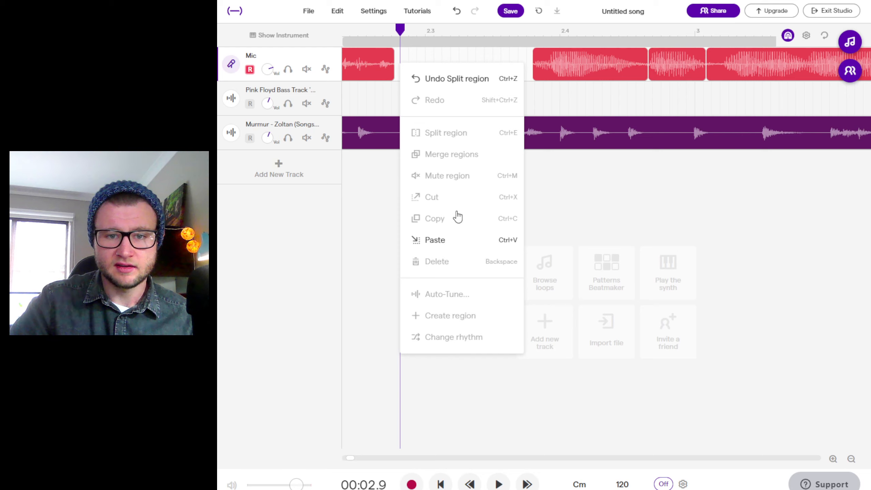
pyautogui.click(454, 240)
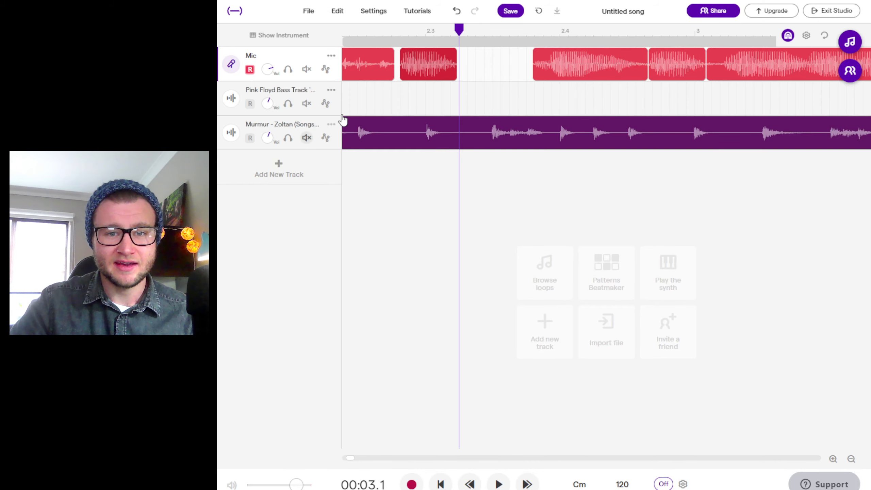
# Step: Return the playhead to the song start, add a Synthesizer track and set its instrument to the Light Weather lead
pyautogui.click(451, 137)
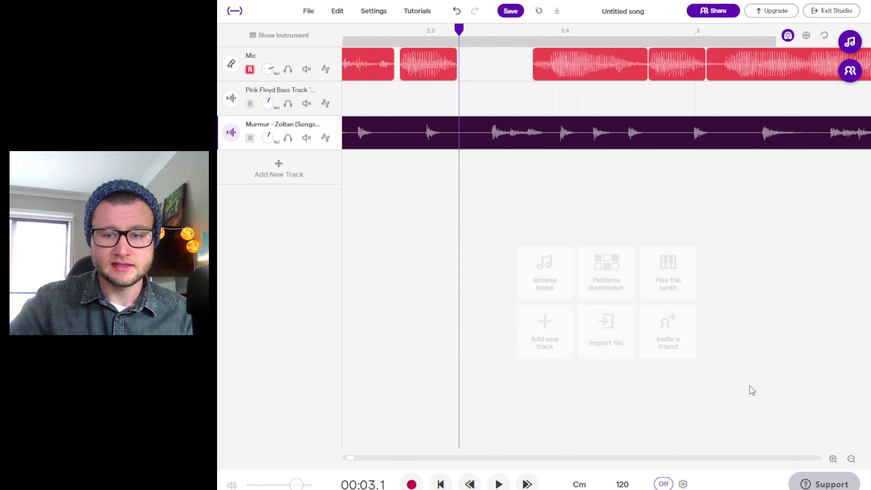
pyautogui.click(852, 458)
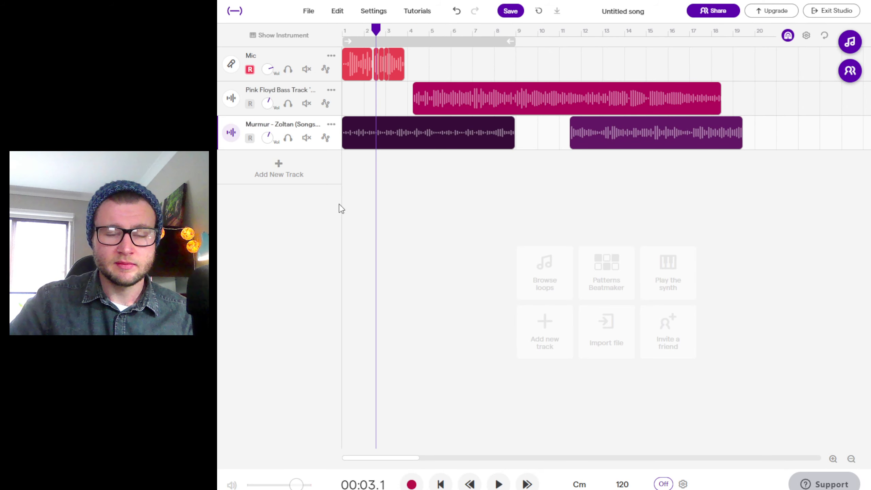
pyautogui.moveTo(372, 27); pyautogui.dragTo(342, 27)
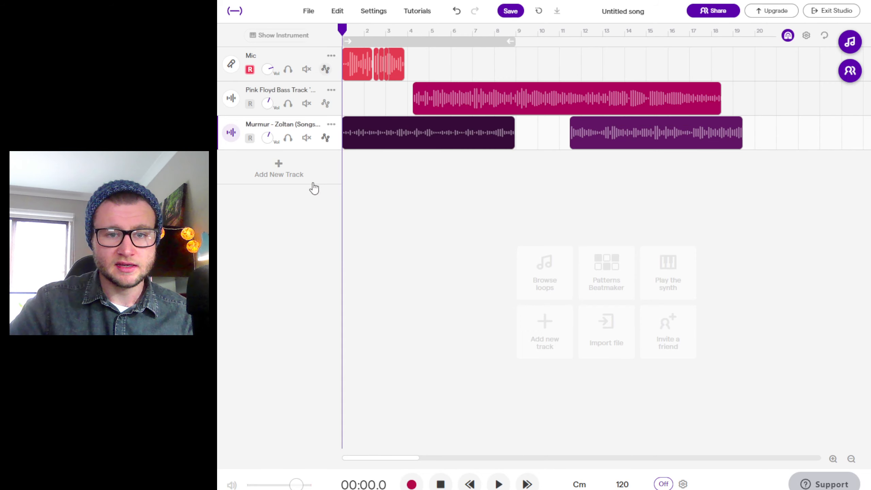
pyautogui.click(296, 176)
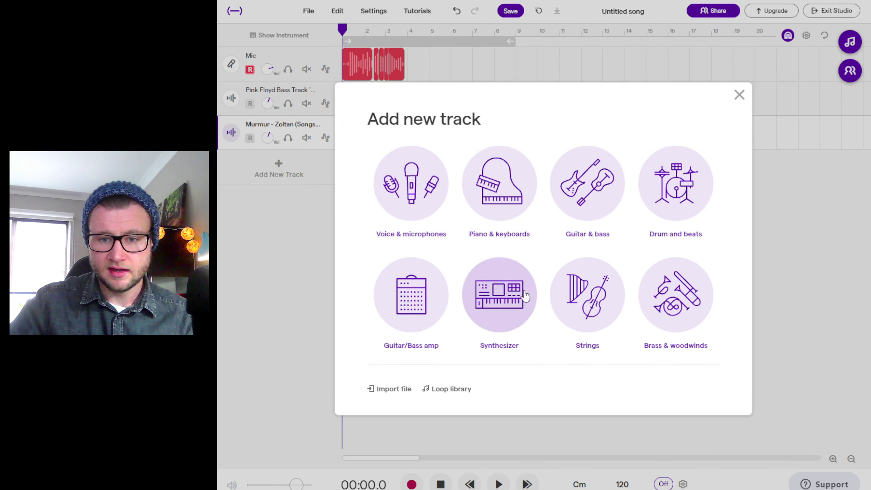
pyautogui.click(514, 290)
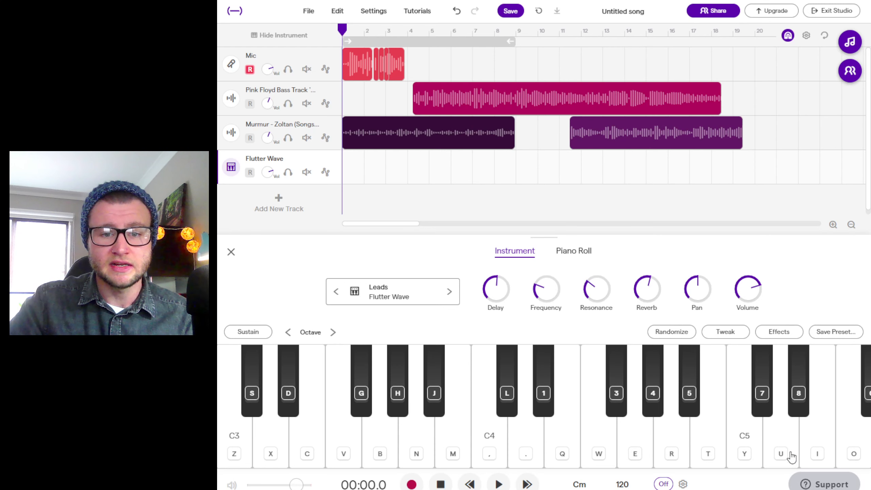
pyautogui.click(449, 292)
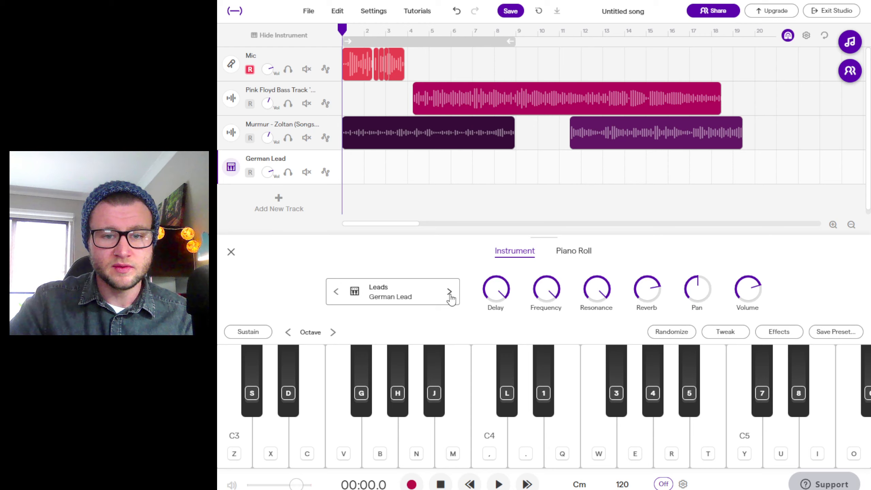
pyautogui.click(449, 292)
pyautogui.click(449, 292)
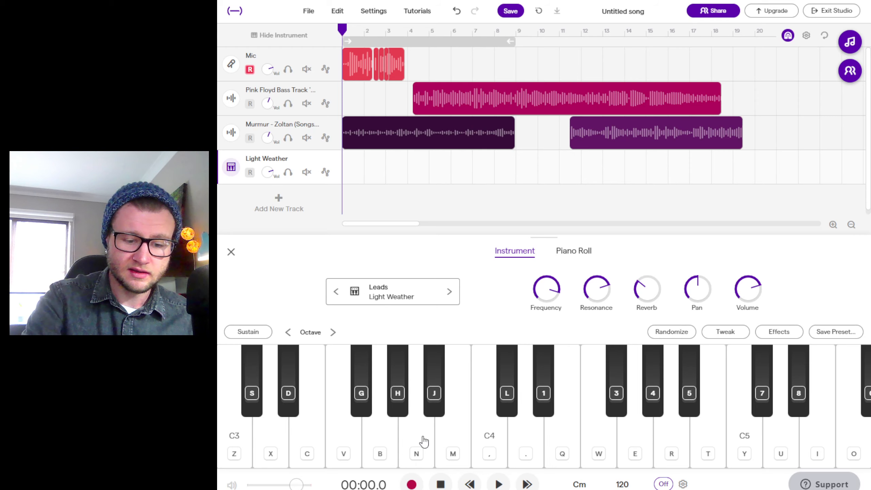
# Step: Audition the Light Weather sound by playing F, F#, G# and A# notes without recording
pyautogui.press('v')
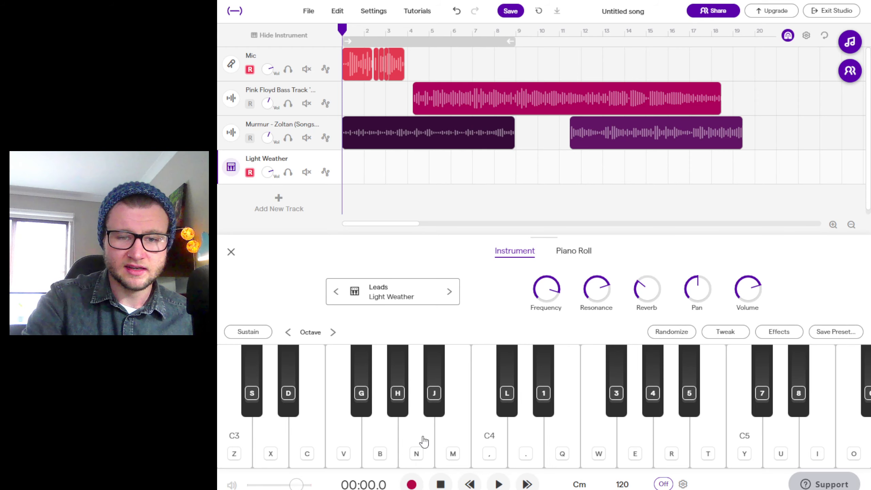
pyautogui.press('g')
pyautogui.press('h')
pyautogui.press('j')
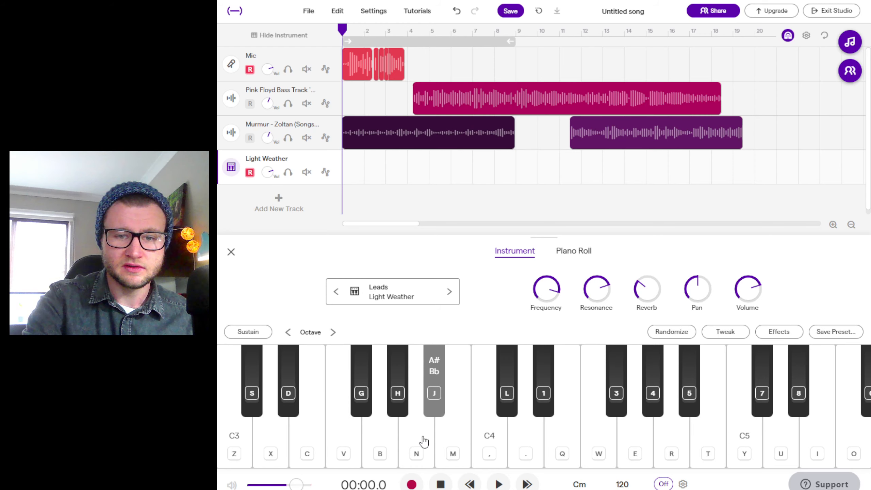
pyautogui.press('g')
pyautogui.press('j')
pyautogui.press('g')
pyautogui.press('h')
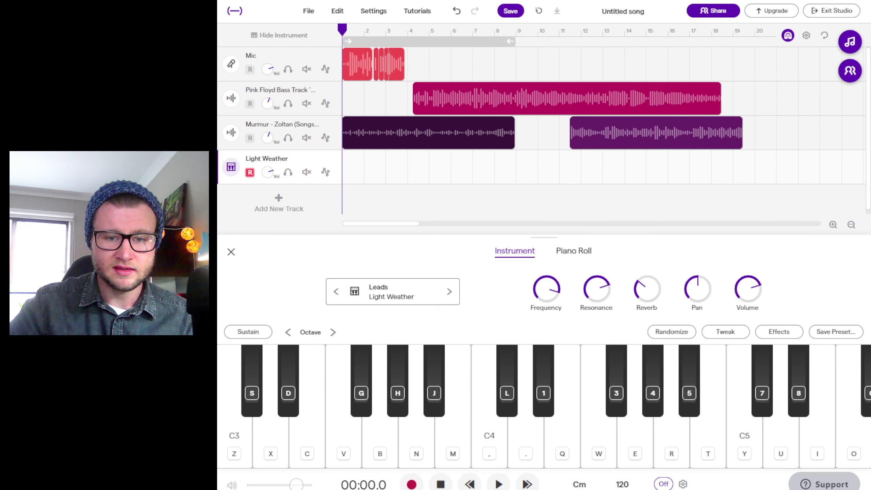
# Step: Record a short F#, G#, F# melody on the Light Weather track from the song start to about 4.2 seconds
pyautogui.click(412, 484)
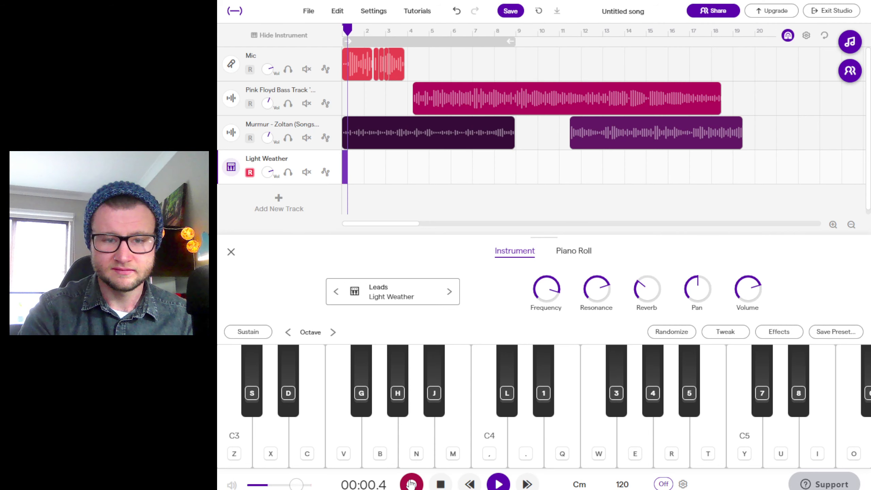
pyautogui.press('g')
pyautogui.press('h')
pyautogui.press('g')
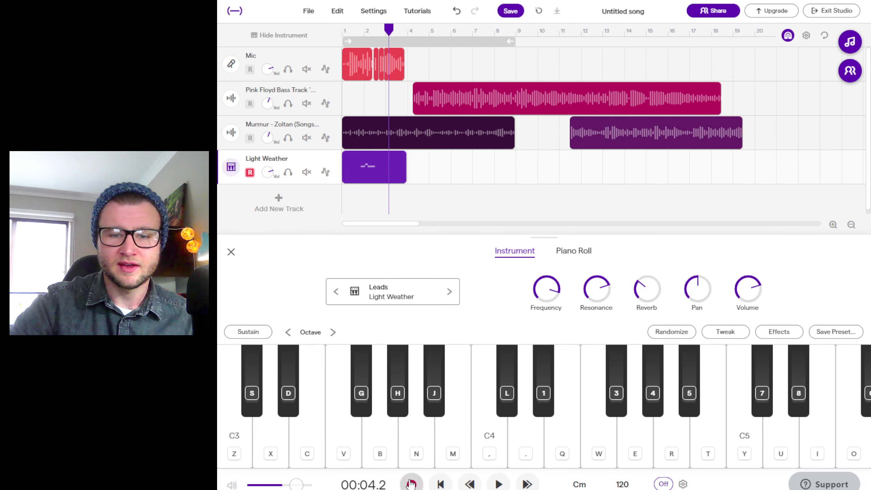
# Step: Finish the Light Weather recording, return the playhead to the song start and hide the instrument controls
pyautogui.click(412, 484)
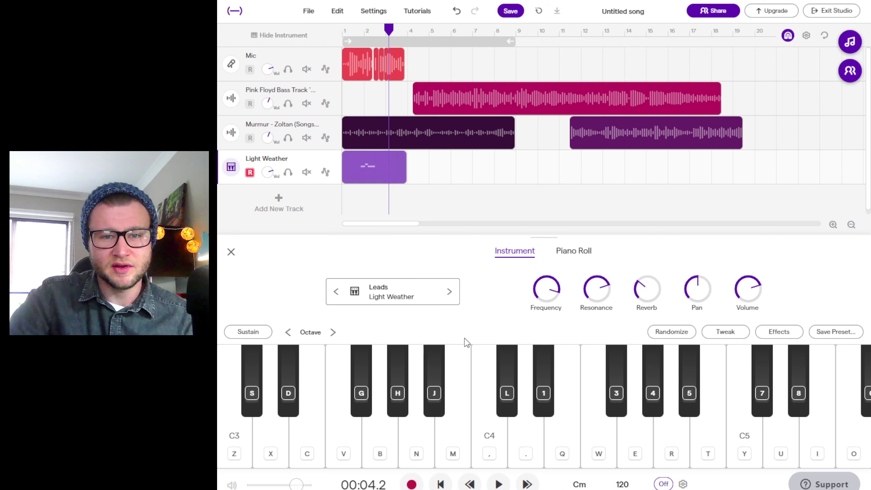
pyautogui.moveTo(374, 152)
pyautogui.moveTo(389, 30); pyautogui.dragTo(351, 30)
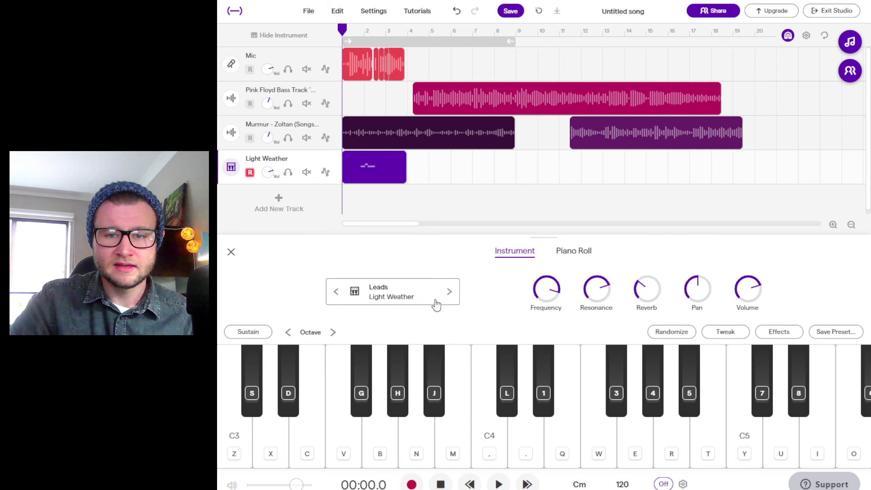
pyautogui.click(231, 251)
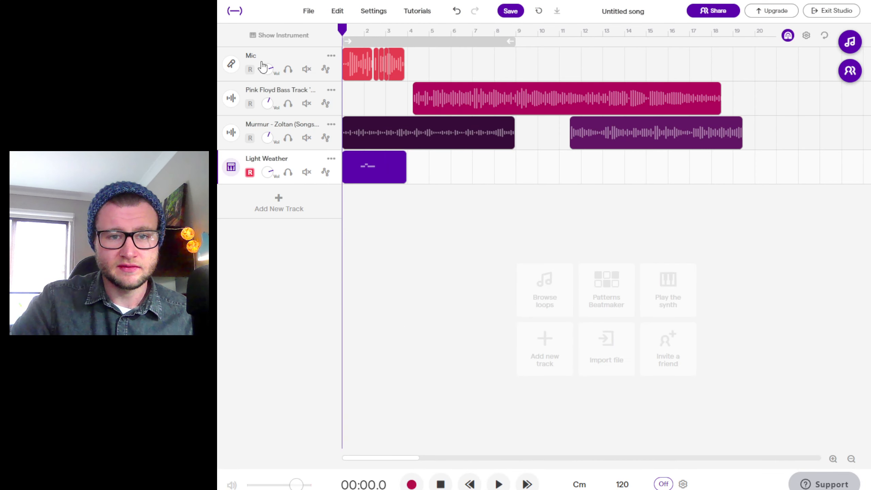
# Step: Change the Mic track's voice preset to Podcast
pyautogui.click(281, 62)
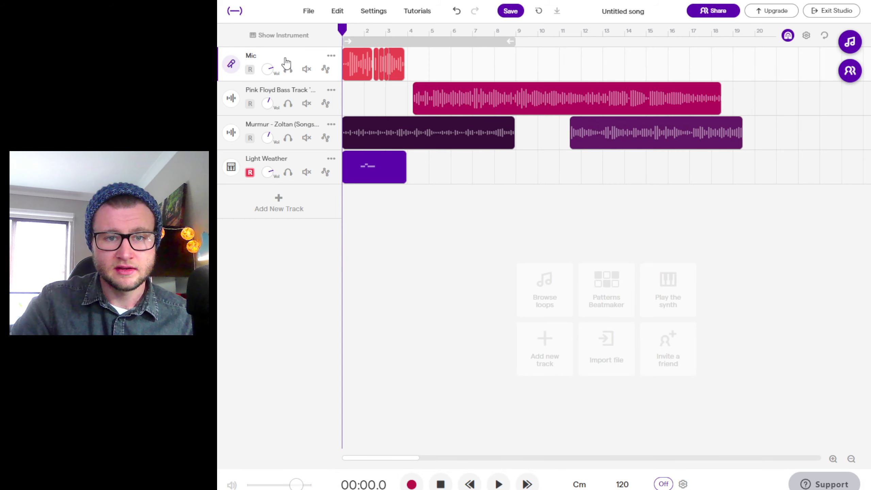
pyautogui.doubleClick(286, 57)
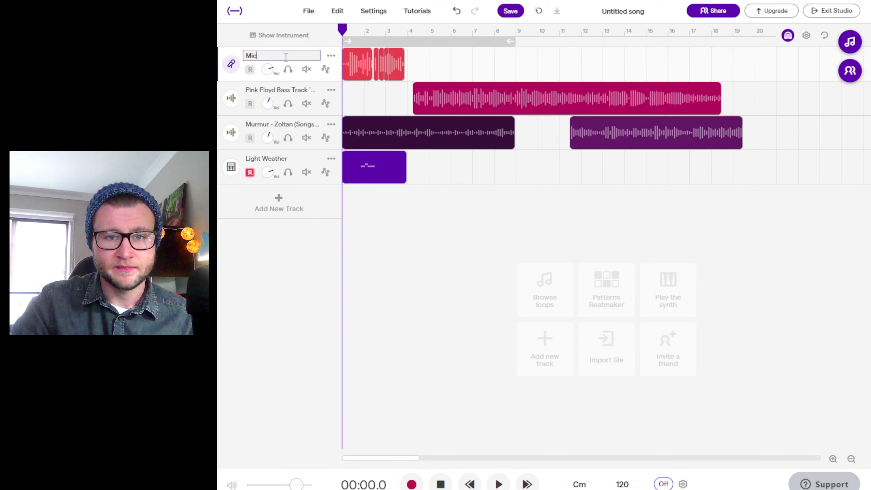
pyautogui.click(233, 68)
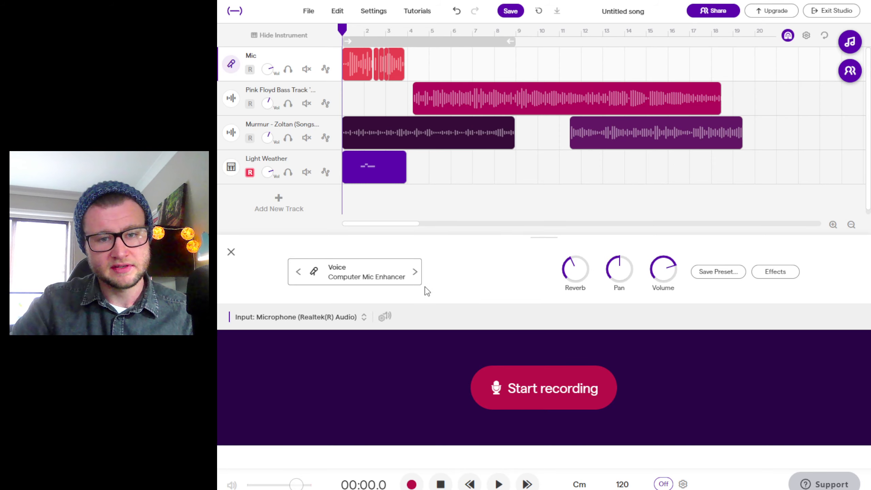
pyautogui.click(350, 275)
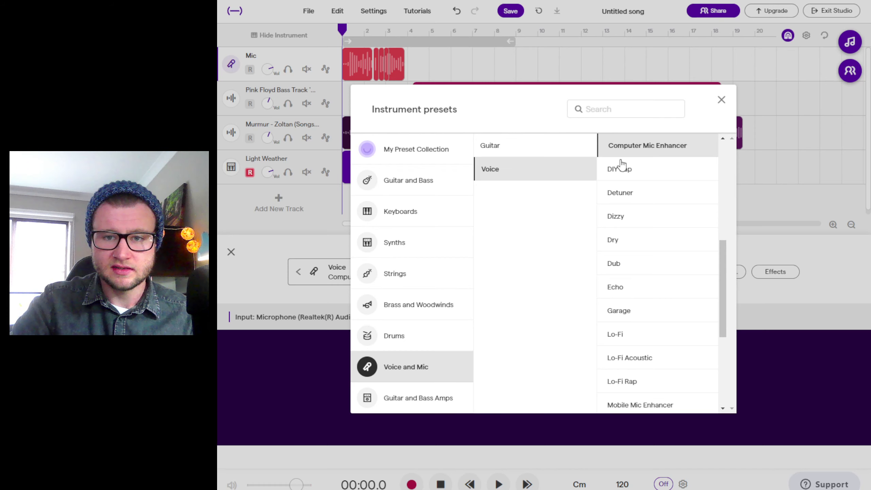
pyautogui.scroll(-5, 646, 187)
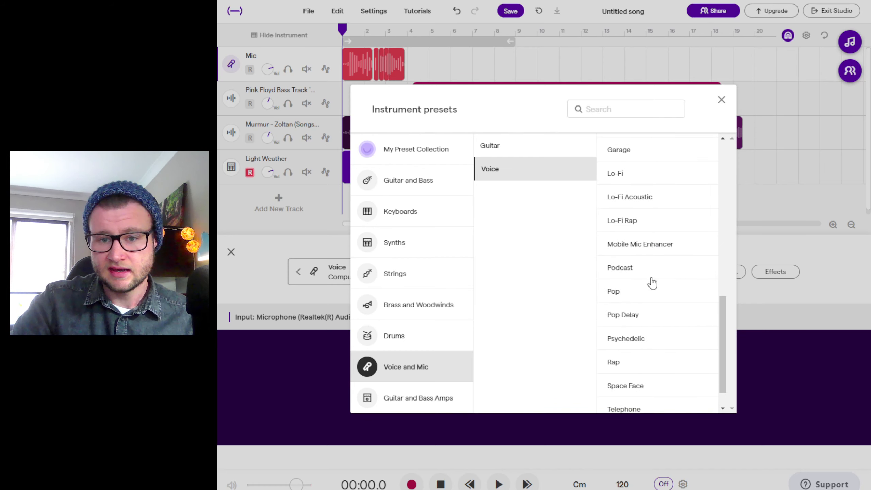
pyautogui.click(630, 270)
pyautogui.click(722, 100)
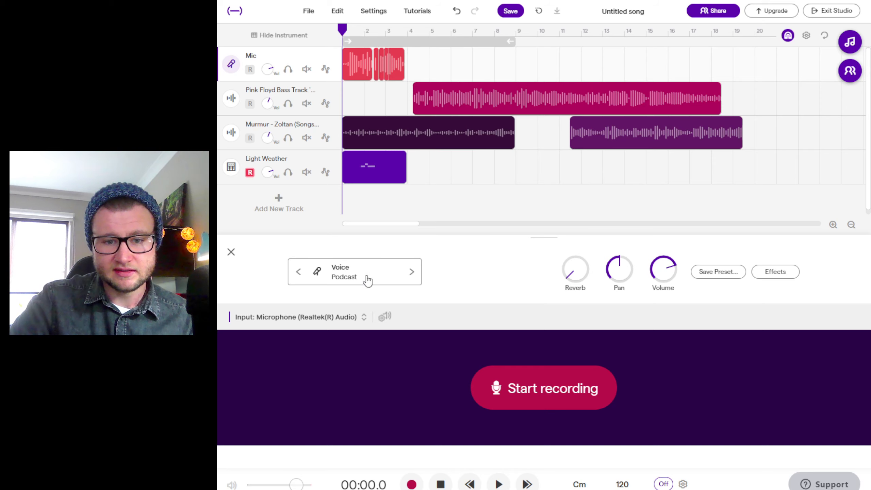
# Step: Shift the Mic track's pan slightly left, lower its volume a little and add a small amount of reverb
pyautogui.moveTo(619, 277)
pyautogui.mouseDown()
pyautogui.moveTo(616, 235)
pyautogui.moveTo(618, 307)
pyautogui.moveTo(616, 284)
pyautogui.mouseUp()
pyautogui.moveTo(661, 280); pyautogui.dragTo(659, 267)
pyautogui.moveTo(575, 276); pyautogui.dragTo(546, 252)
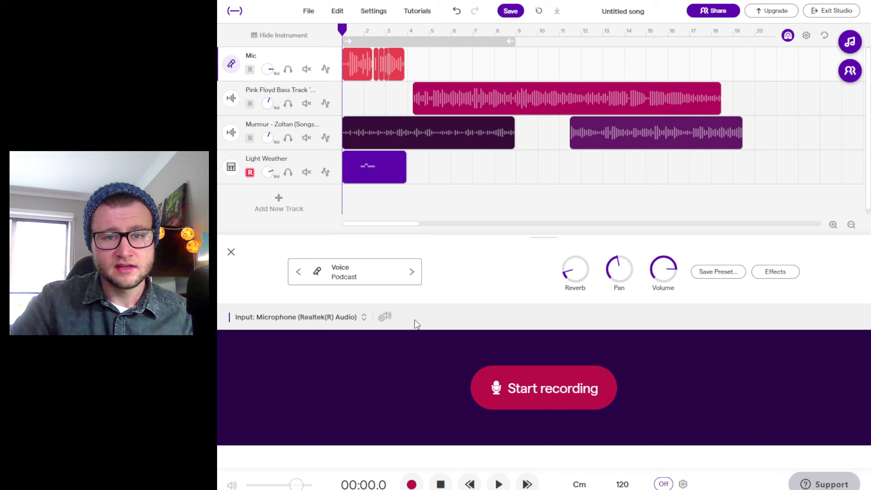
# Step: Step through the voice presets that follow Podcast on the Mic track, such as Pop Delay
pyautogui.click(413, 272)
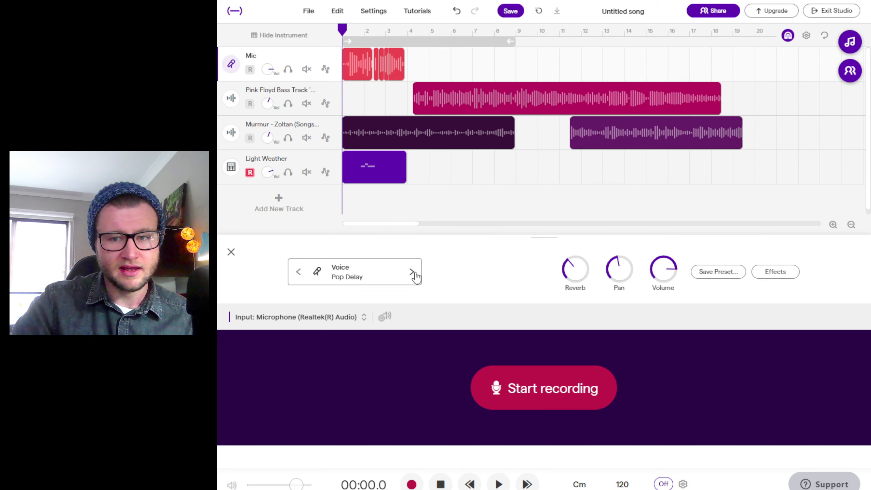
pyautogui.click(412, 272)
pyautogui.click(412, 272)
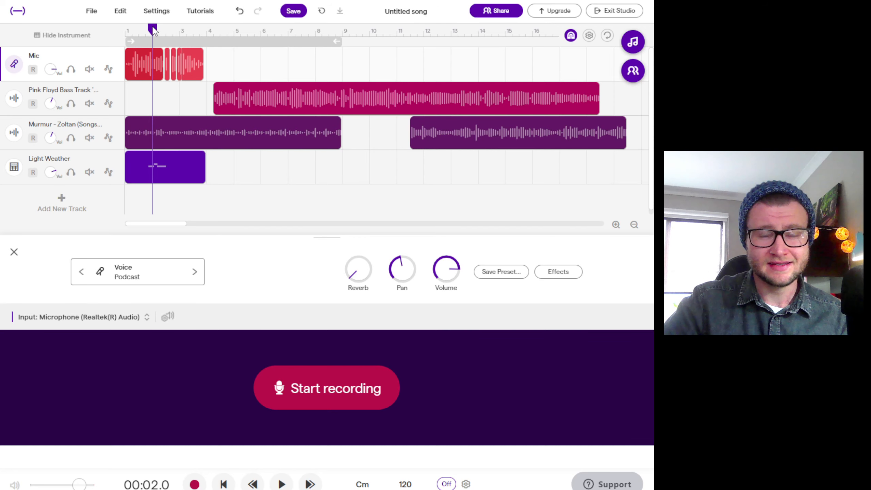
# Step: Move the playhead to about 1.5 seconds and look over the instrument preset categories for the Mic track
pyautogui.moveTo(153, 32); pyautogui.dragTo(149, 32)
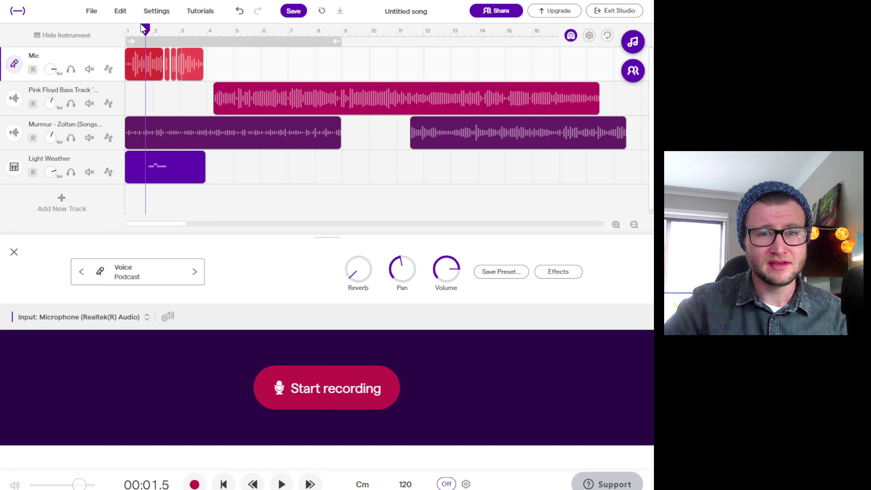
pyautogui.moveTo(152, 59)
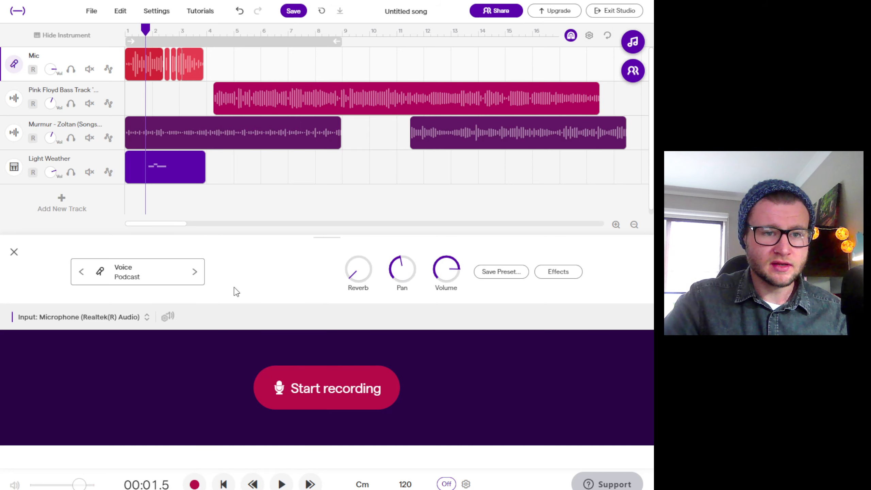
pyautogui.click(125, 275)
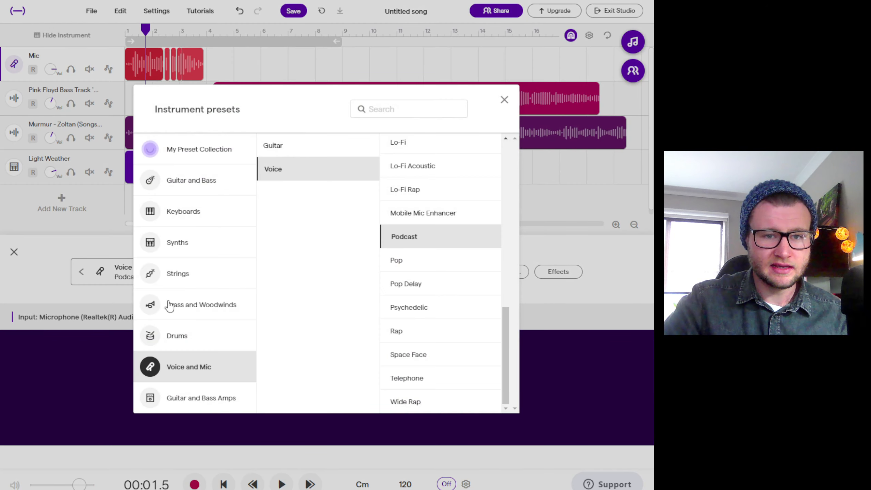
pyautogui.click(505, 100)
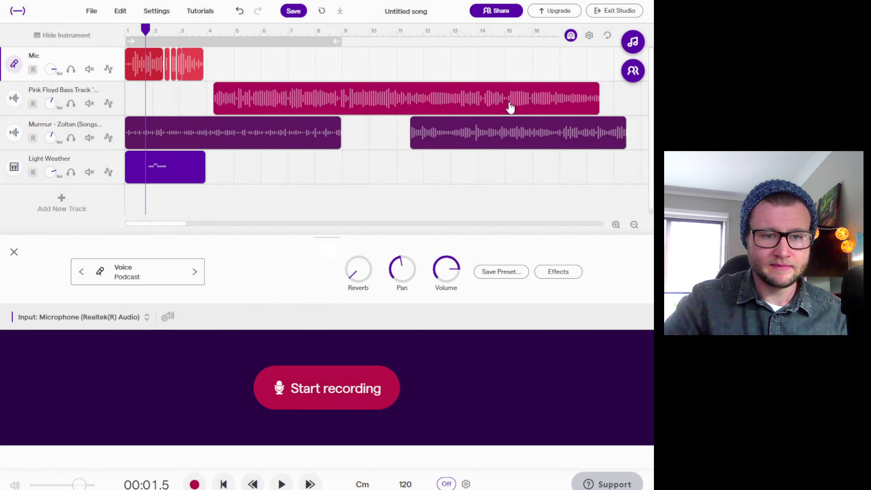
# Step: Add an Equalizer after the Dynamics Compressor in the Mic track's effects
pyautogui.click(559, 273)
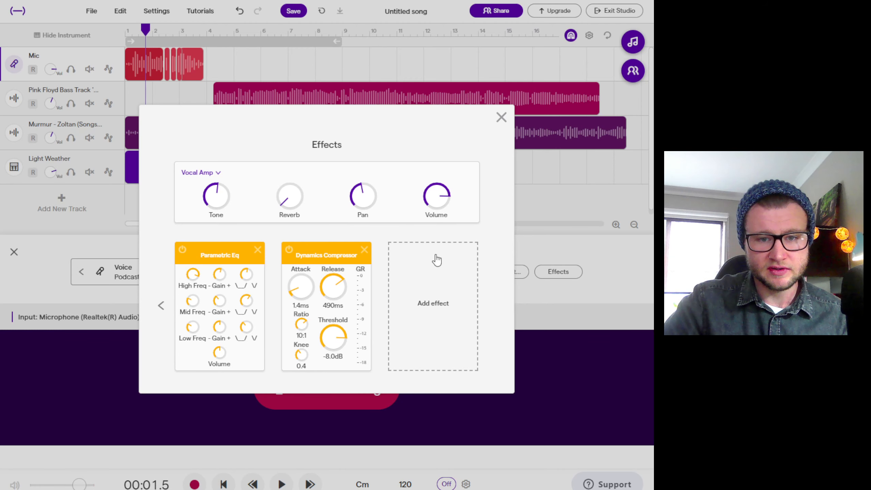
pyautogui.click(429, 308)
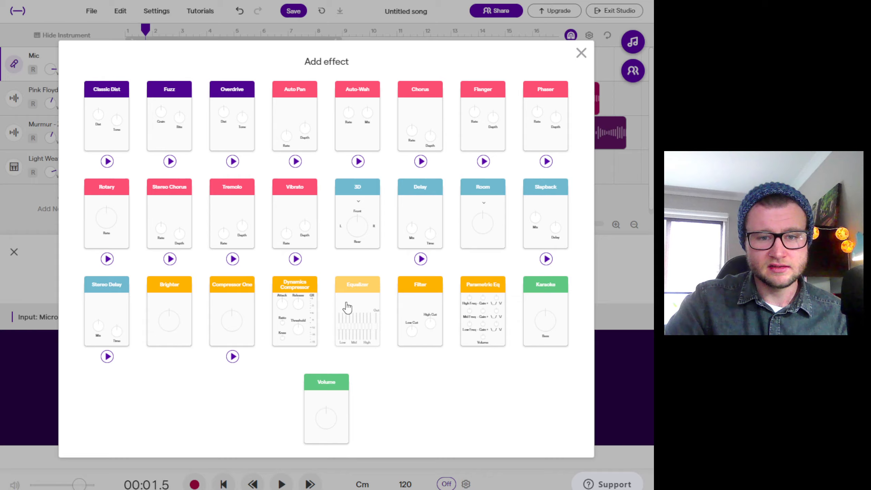
pyautogui.click(375, 316)
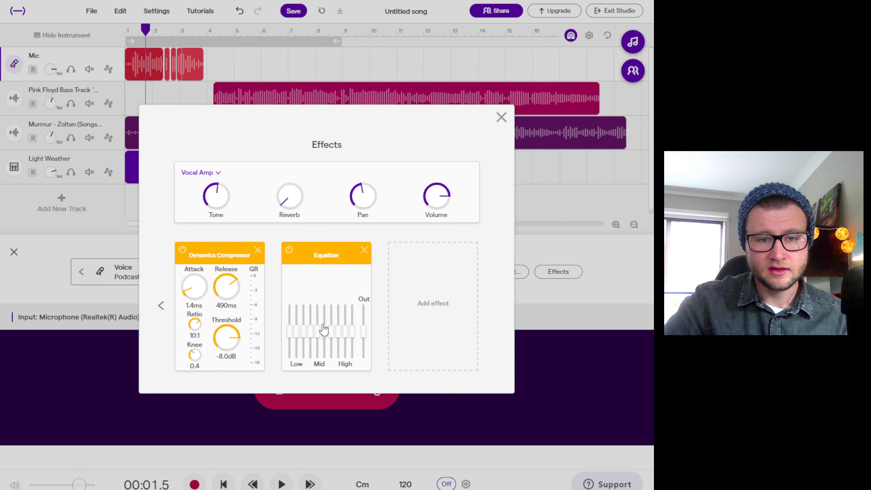
# Step: Shape the Mic track's Equalizer by lowering several low and high bands and raising one mid band, and close the effects
pyautogui.moveTo(316, 334)
pyautogui.mouseDown()
pyautogui.moveTo(318, 313)
pyautogui.moveTo(316, 332)
pyautogui.mouseUp()
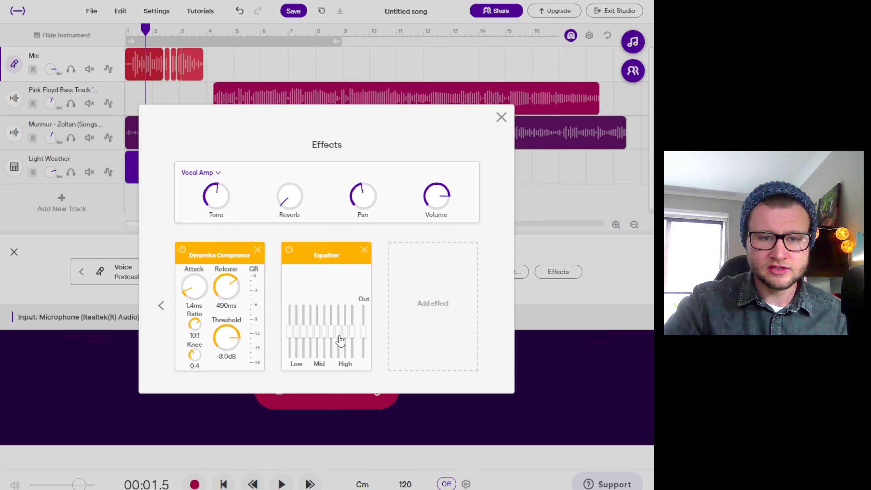
pyautogui.moveTo(340, 338); pyautogui.dragTo(297, 371)
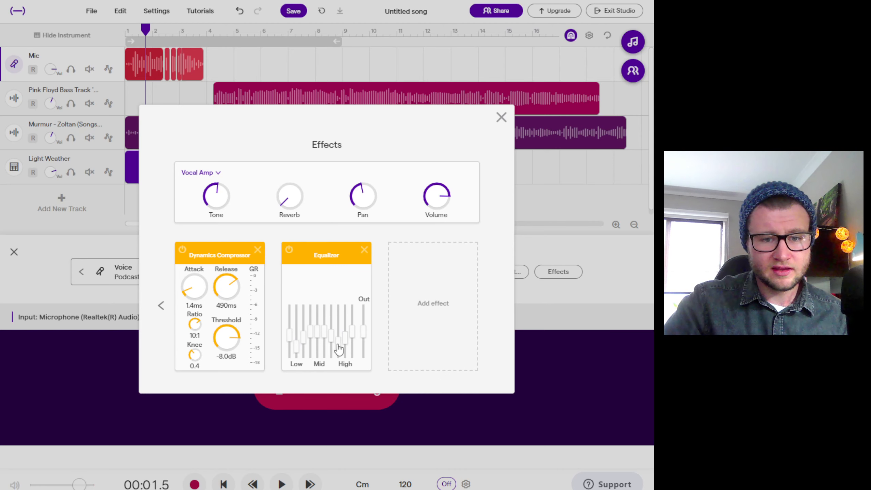
pyautogui.moveTo(339, 352)
pyautogui.mouseDown()
pyautogui.moveTo(337, 337)
pyautogui.moveTo(340, 350)
pyautogui.mouseUp()
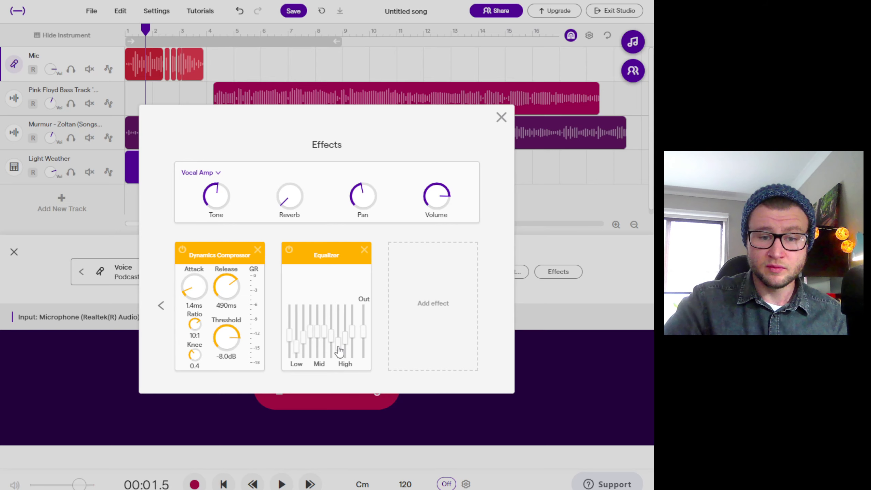
pyautogui.moveTo(339, 352); pyautogui.dragTo(338, 362)
pyautogui.moveTo(317, 334)
pyautogui.mouseDown()
pyautogui.moveTo(319, 323)
pyautogui.moveTo(322, 331)
pyautogui.mouseUp()
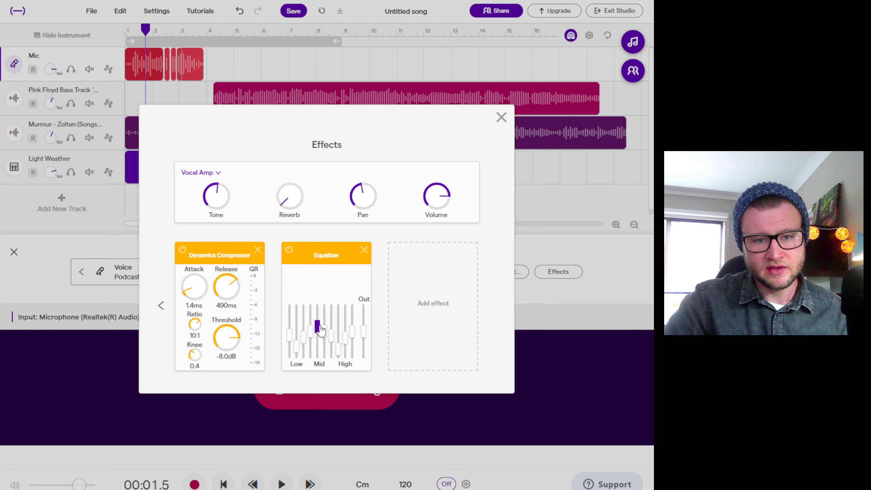
pyautogui.moveTo(321, 330); pyautogui.dragTo(319, 324)
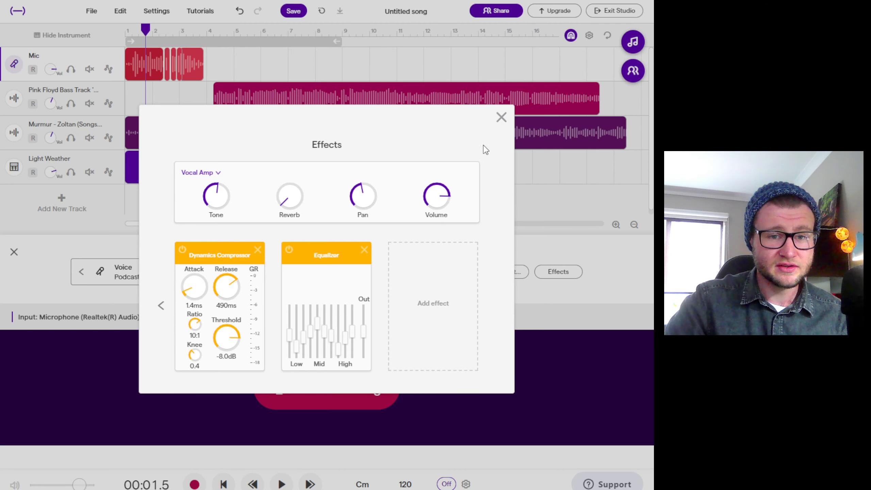
pyautogui.click(502, 118)
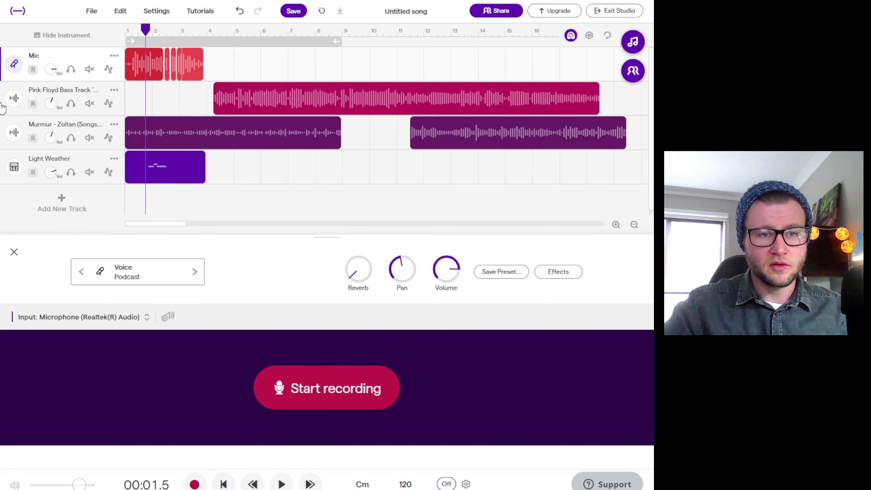
# Step: Add a second Voice & microphones track and show its recording controls
pyautogui.click(59, 201)
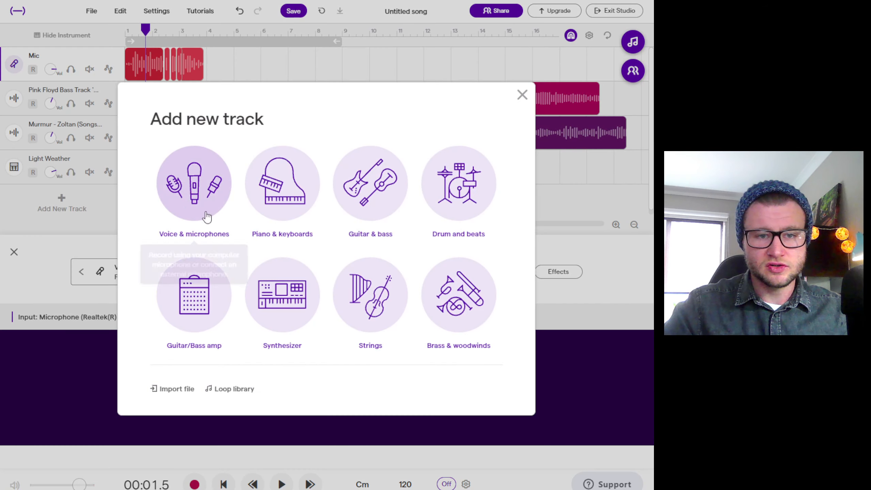
pyautogui.click(193, 191)
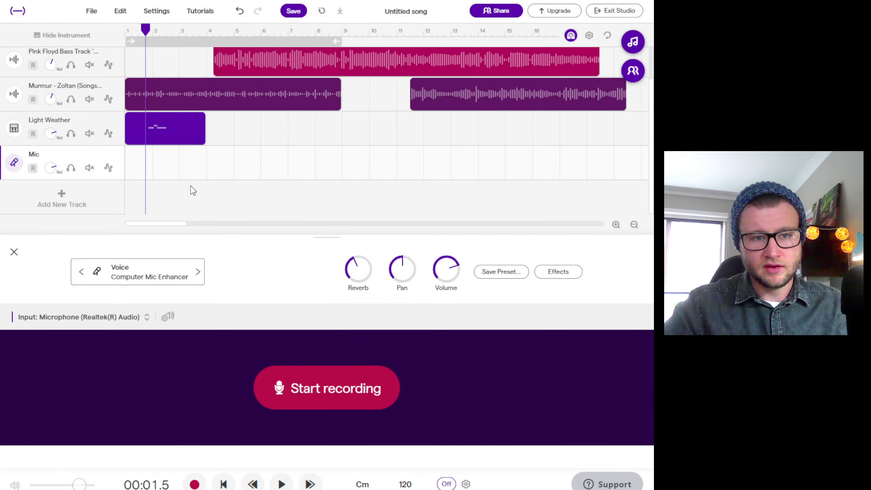
pyautogui.click(17, 165)
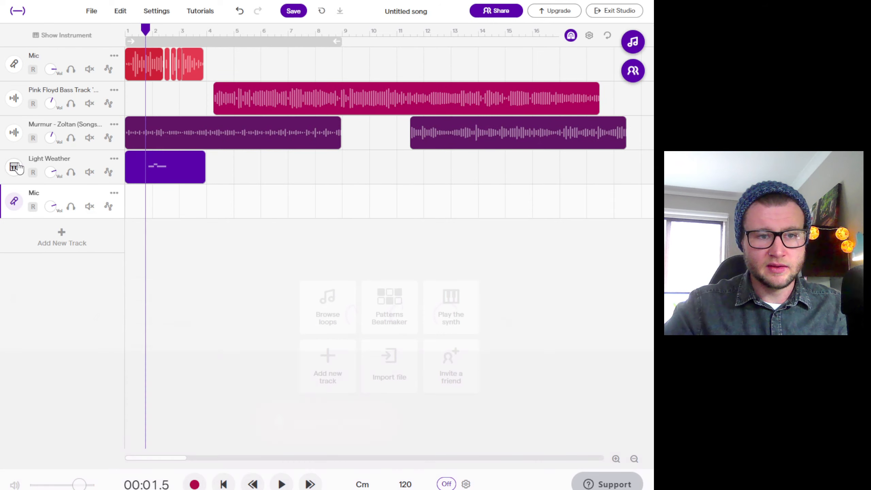
pyautogui.click(13, 203)
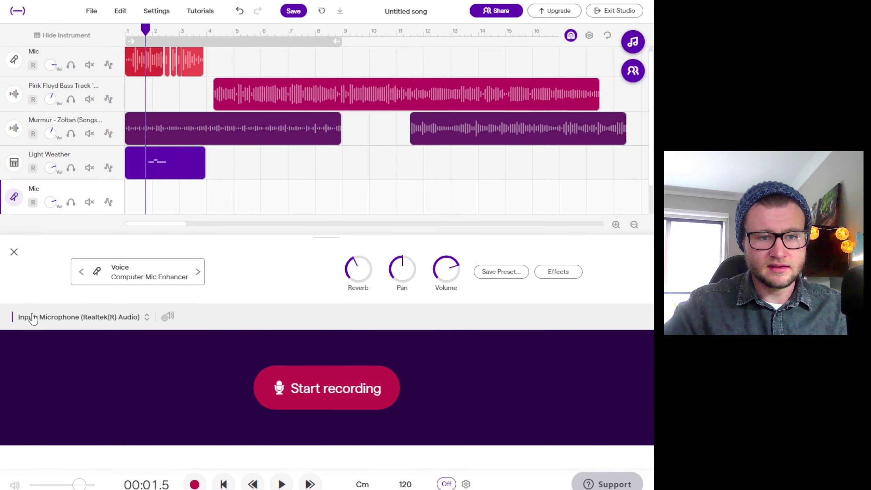
# Step: Review the new Mic track's available input devices and its microphone volume check without changing anything
pyautogui.click(121, 321)
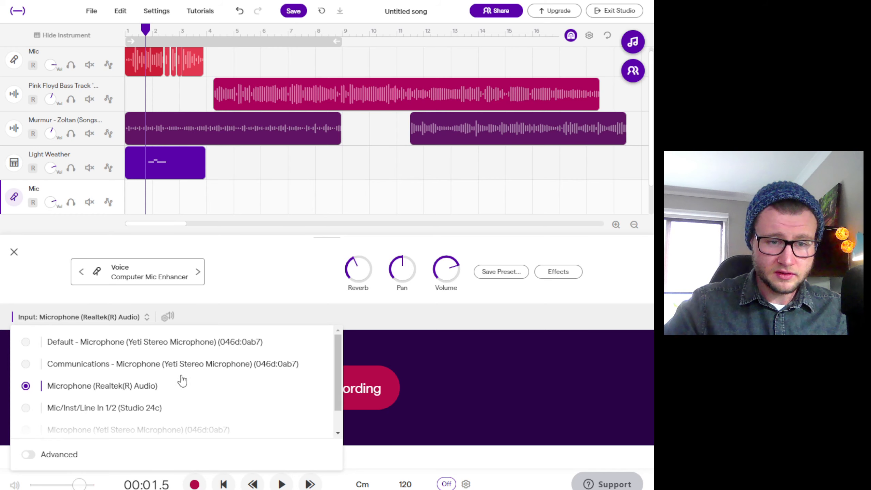
pyautogui.click(225, 299)
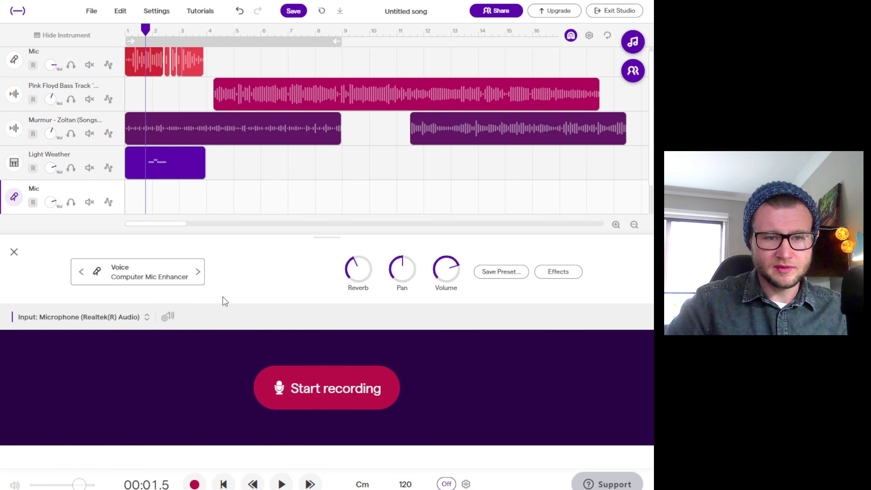
pyautogui.click(169, 318)
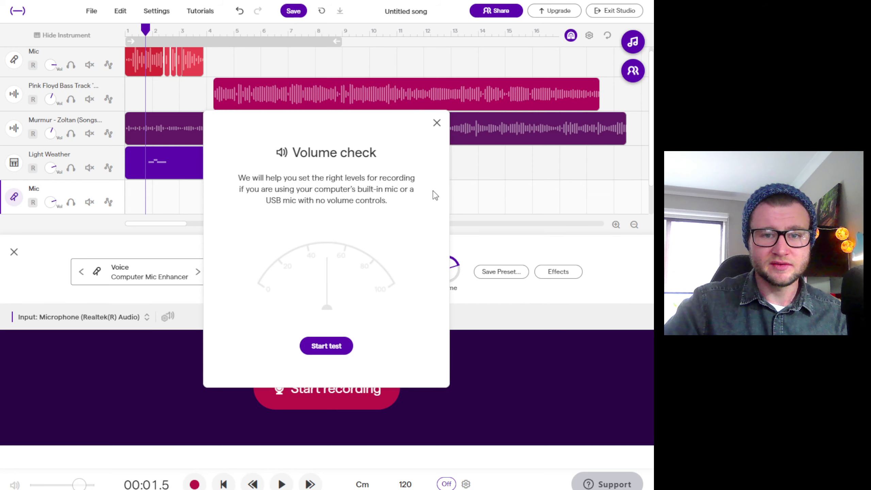
pyautogui.click(437, 124)
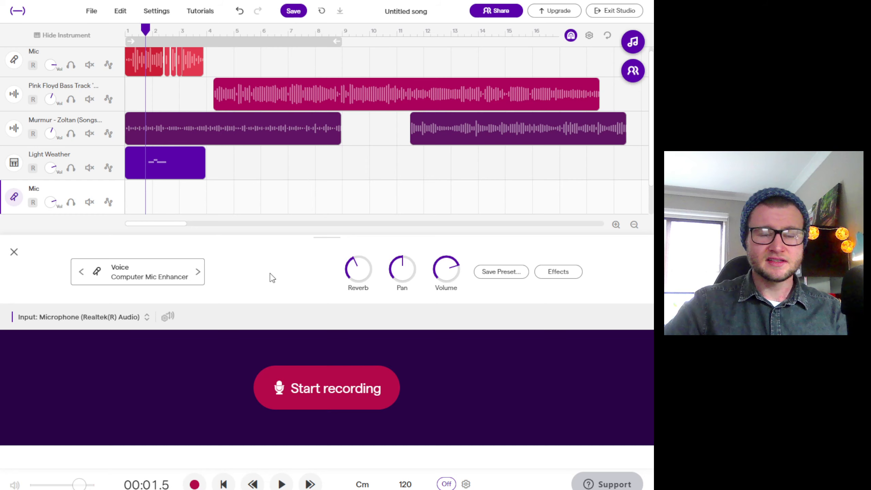
# Step: Save the project and try to export it to an mp3 file
pyautogui.click(293, 11)
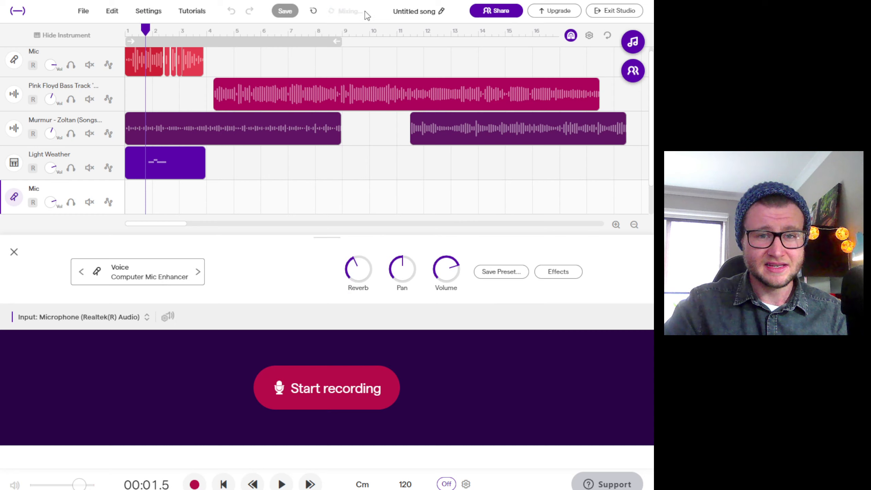
pyautogui.click(84, 12)
pyautogui.moveTo(135, 201)
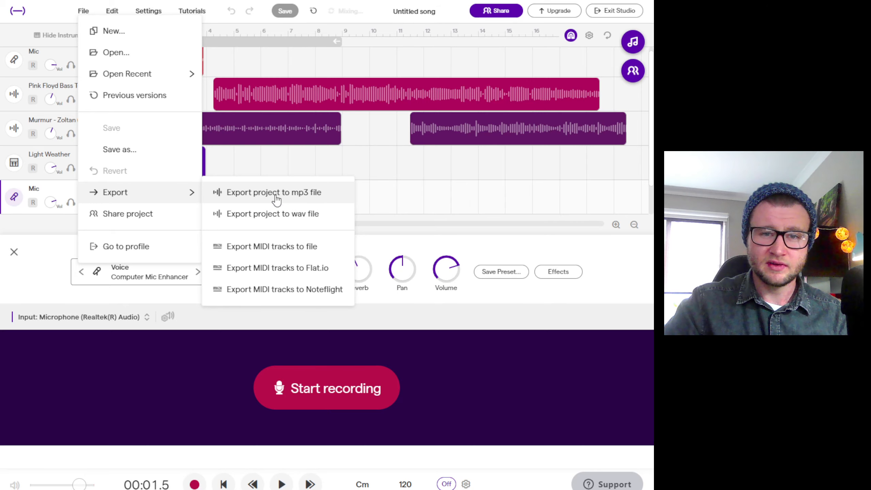
pyautogui.click(242, 194)
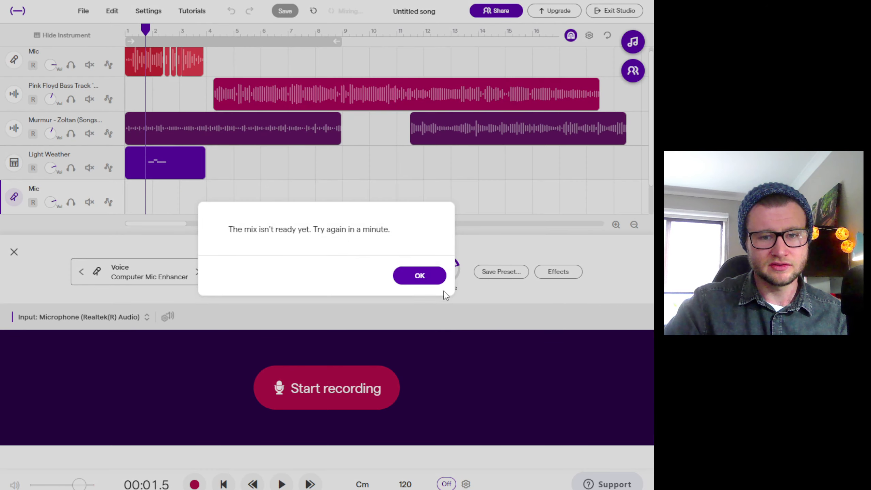
pyautogui.click(420, 277)
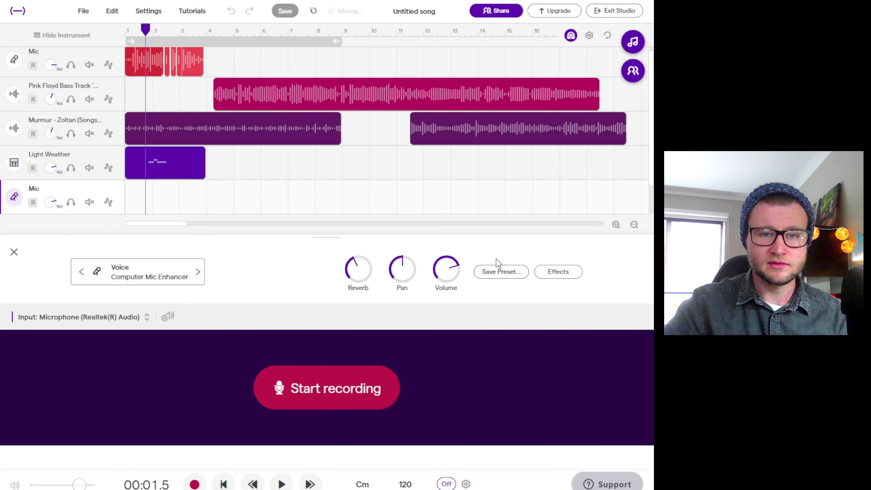
pyautogui.moveTo(179, 223)
pyautogui.mouseDown()
pyautogui.moveTo(215, 226)
pyautogui.moveTo(168, 231)
pyautogui.mouseUp()
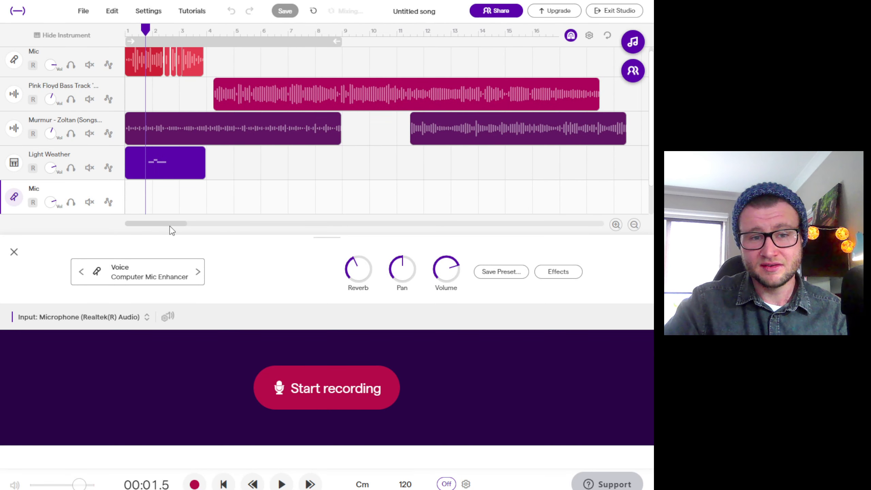